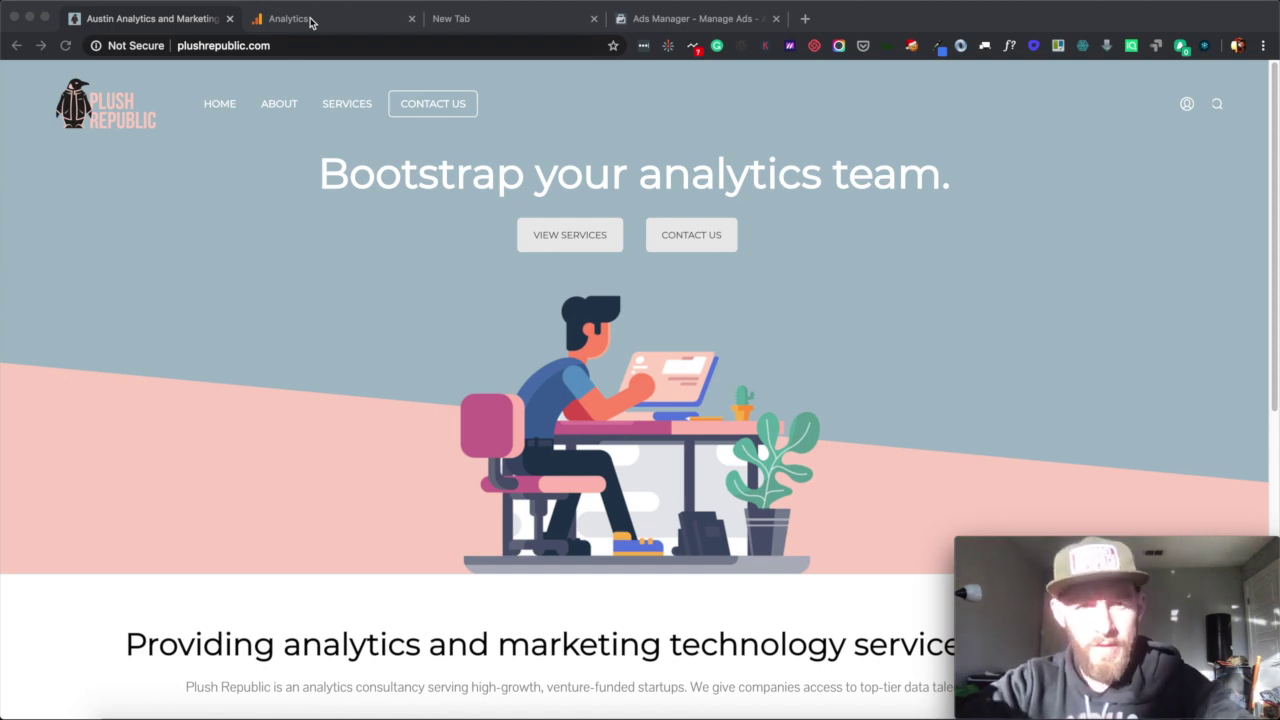
- Show the Acquisition Overview's Top Channels table, led by Organic Search (591 users) and Direct (407)
{"action": "left_click", "coordinate": [310, 20]}
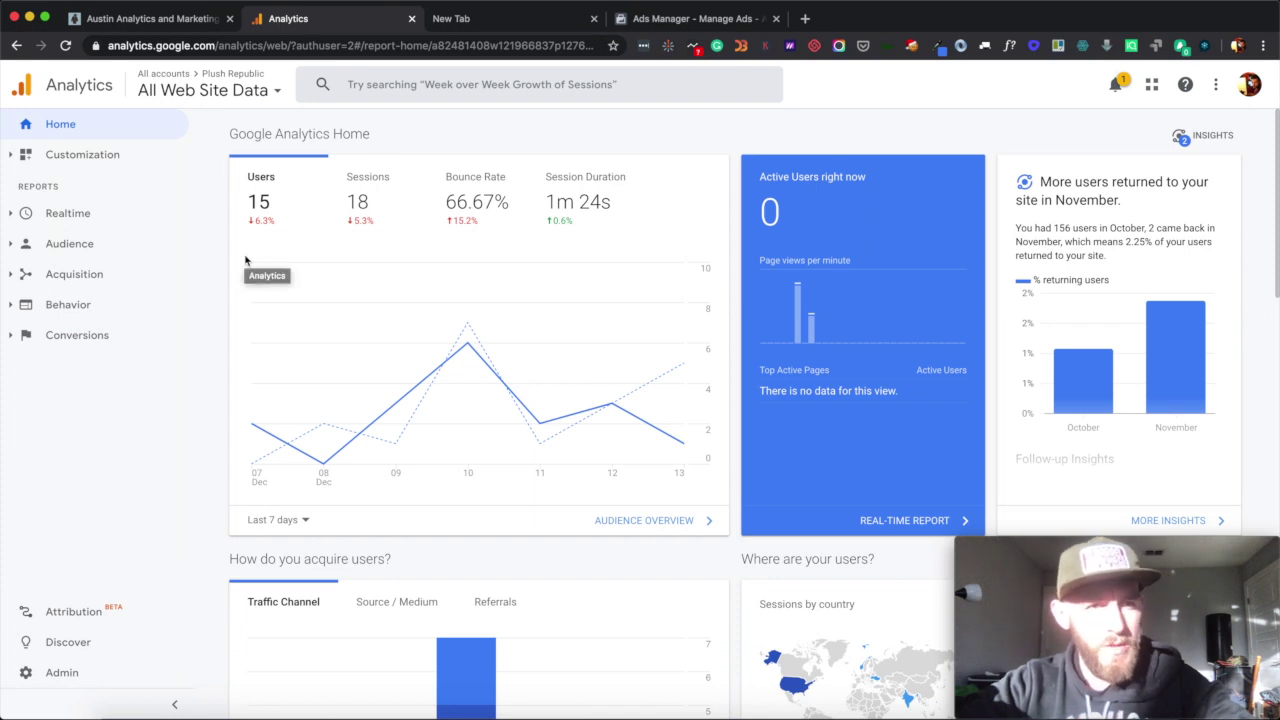
{"action": "left_click", "coordinate": [13, 276]}
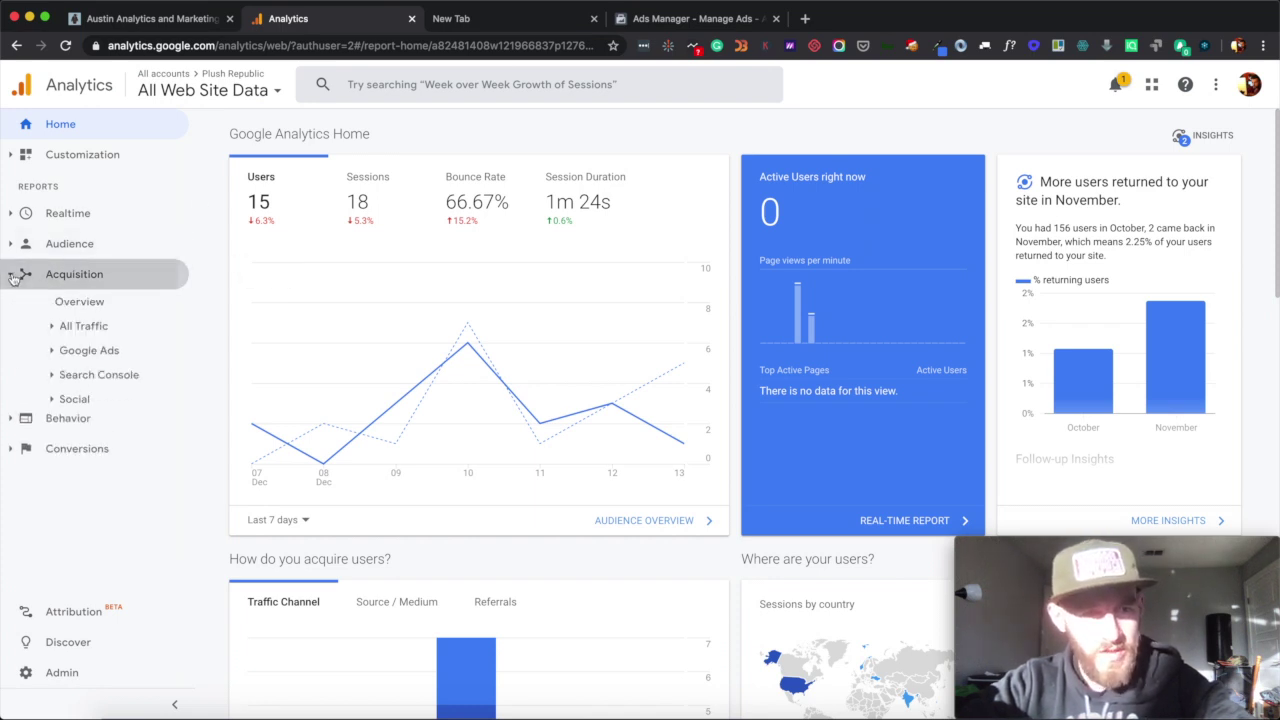
{"action": "left_click", "coordinate": [77, 302]}
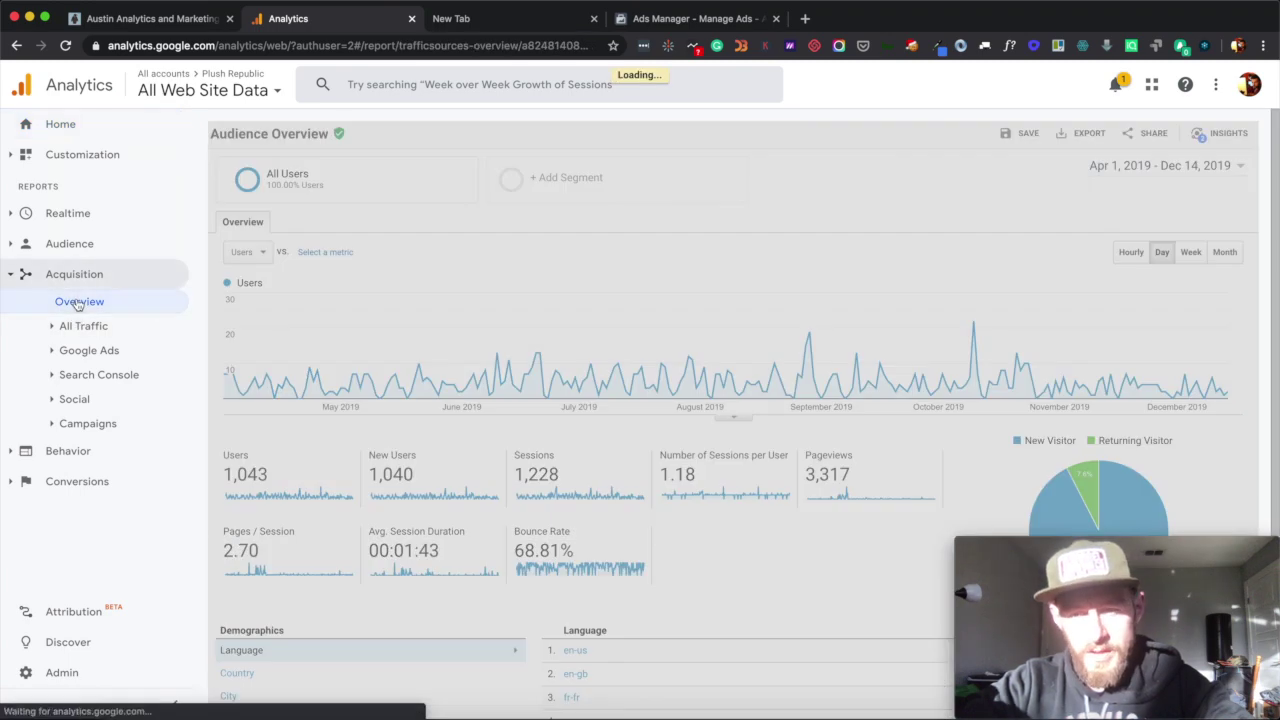
{"action": "scroll", "coordinate": [283, 420], "scroll_direction": "down", "scroll_amount": 3}
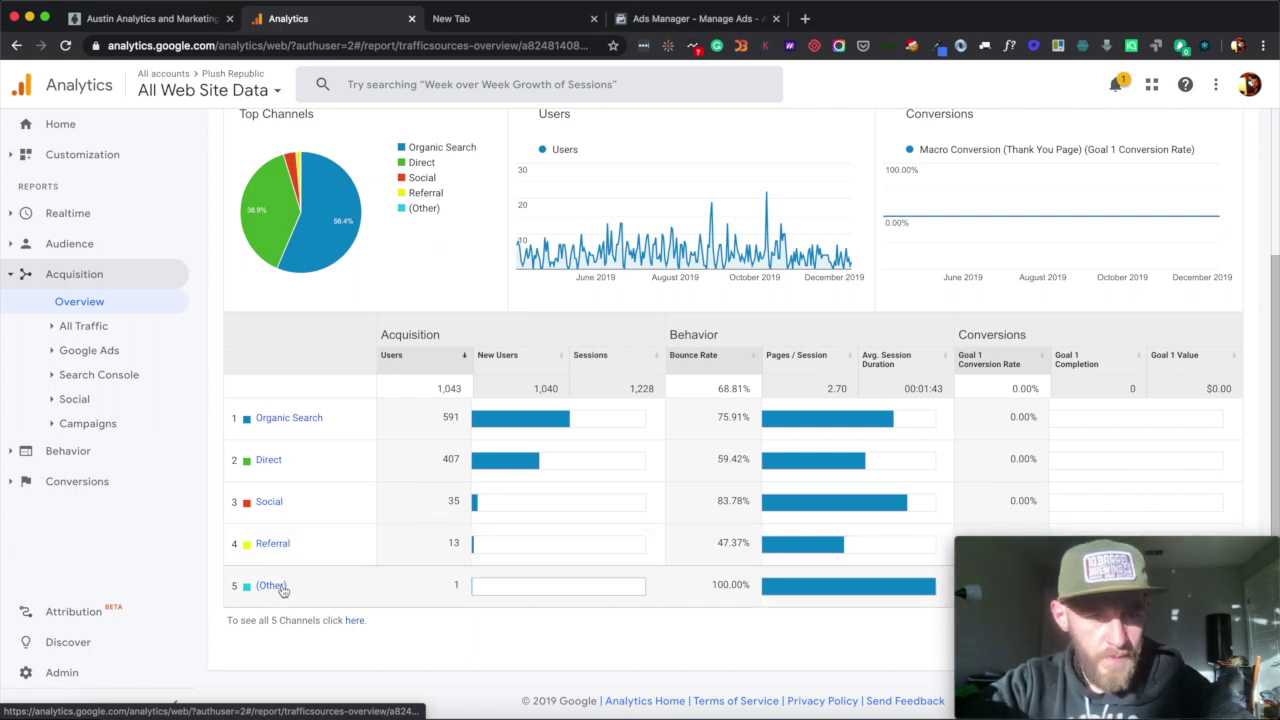
- Go to Acquisition > All Traffic > Source/Medium and scroll through the traffic sources
{"action": "left_click", "coordinate": [53, 327]}
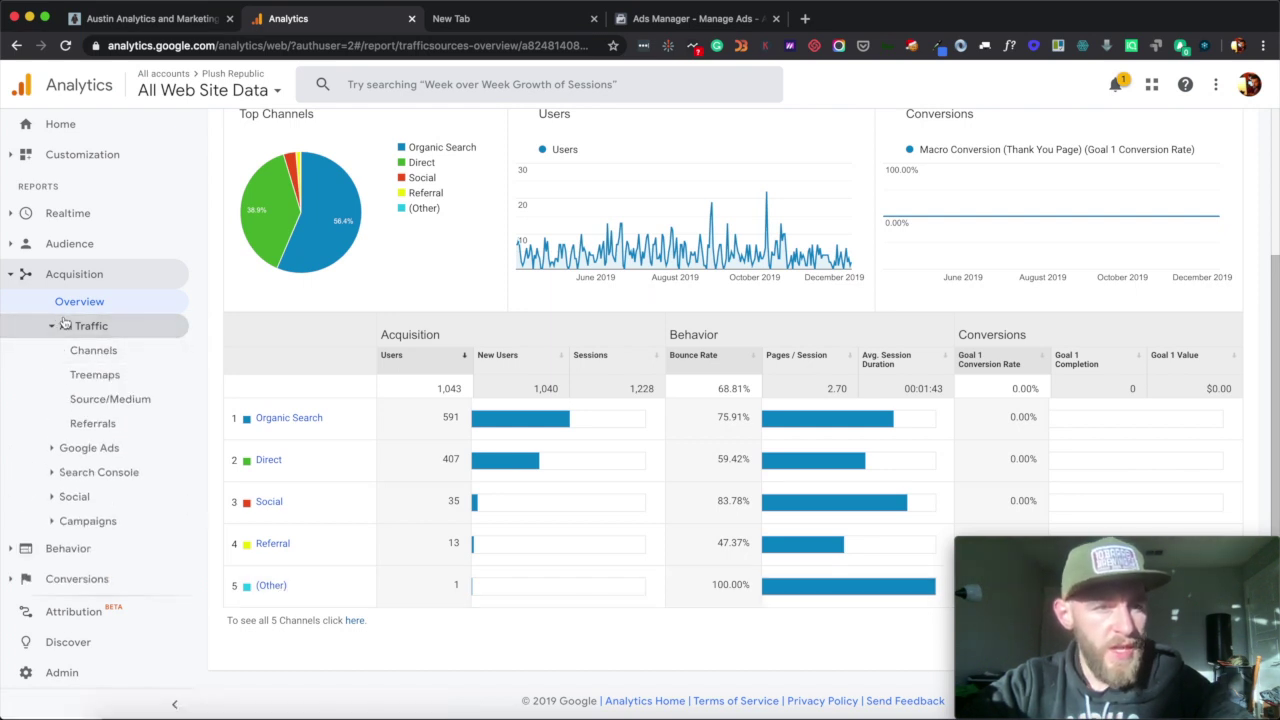
{"action": "left_click", "coordinate": [104, 401]}
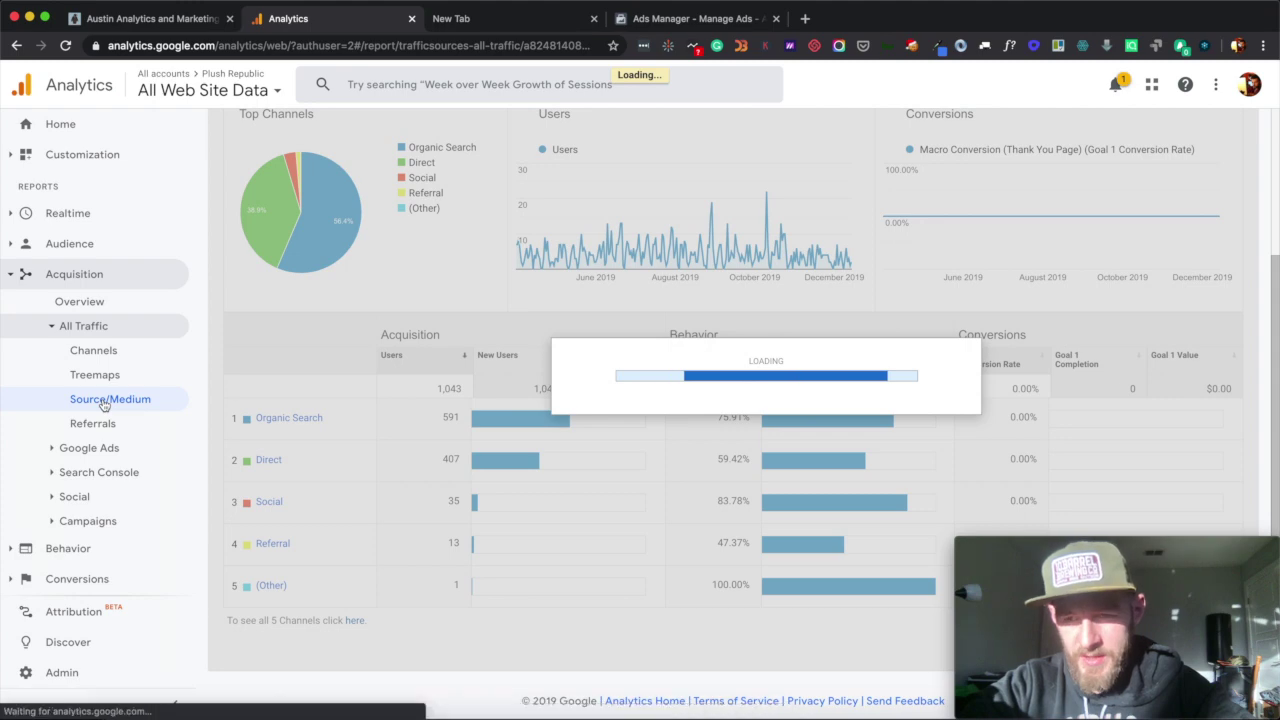
{"action": "scroll", "coordinate": [349, 523], "scroll_direction": "down", "scroll_amount": 3}
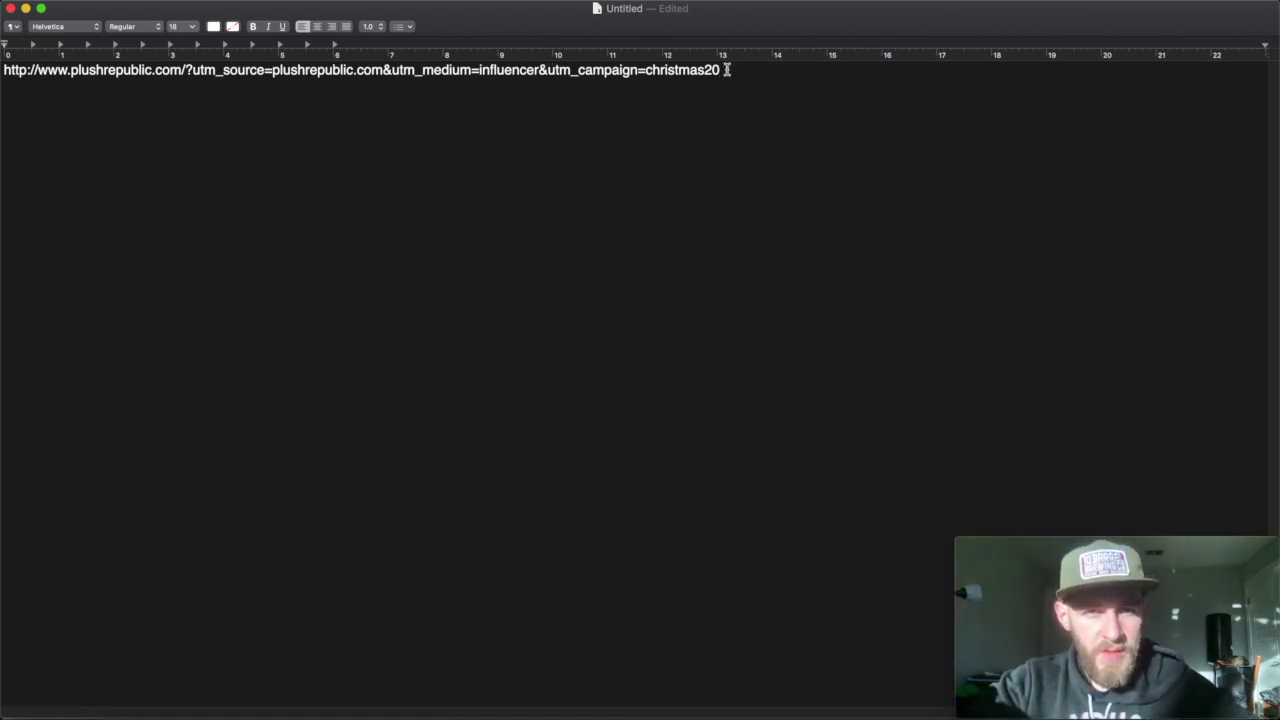
{"action": "key", "text": "super+a"}
{"action": "key", "text": "super+c"}
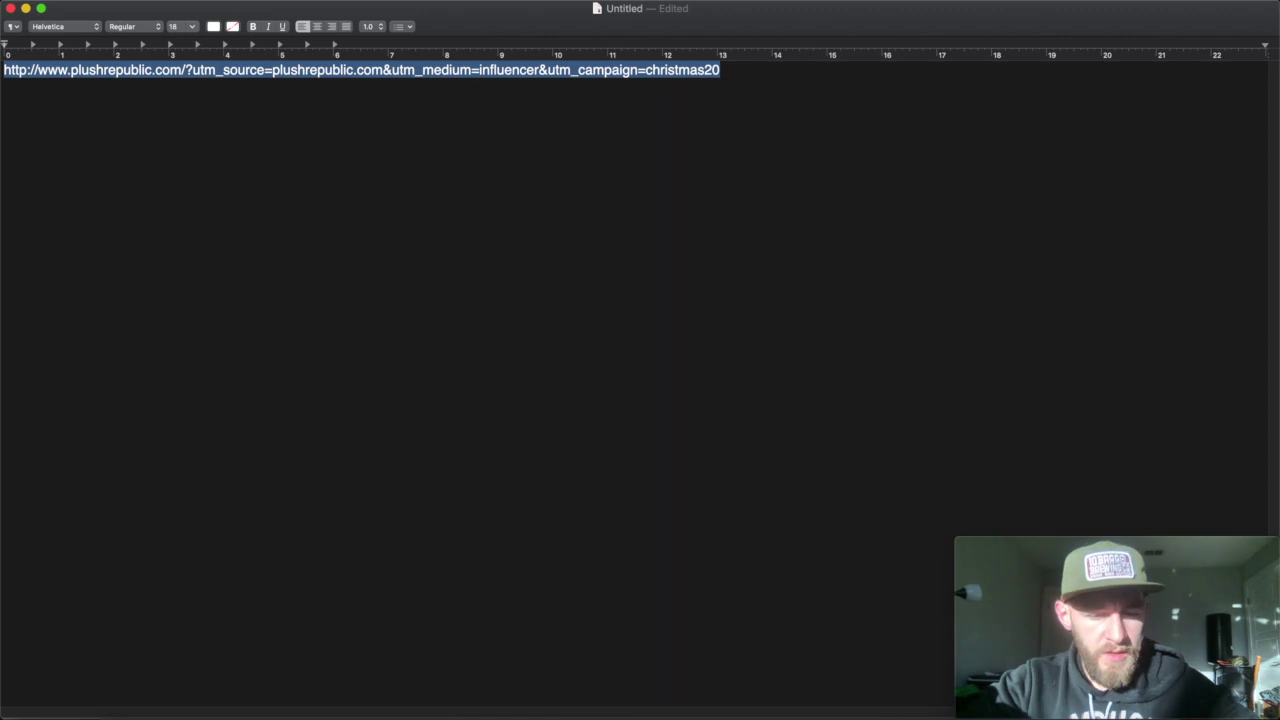
{"action": "left_click", "coordinate": [729, 74]}
{"action": "key", "text": "Return"}
{"action": "key", "text": "Return"}
{"action": "key", "text": "super+v"}
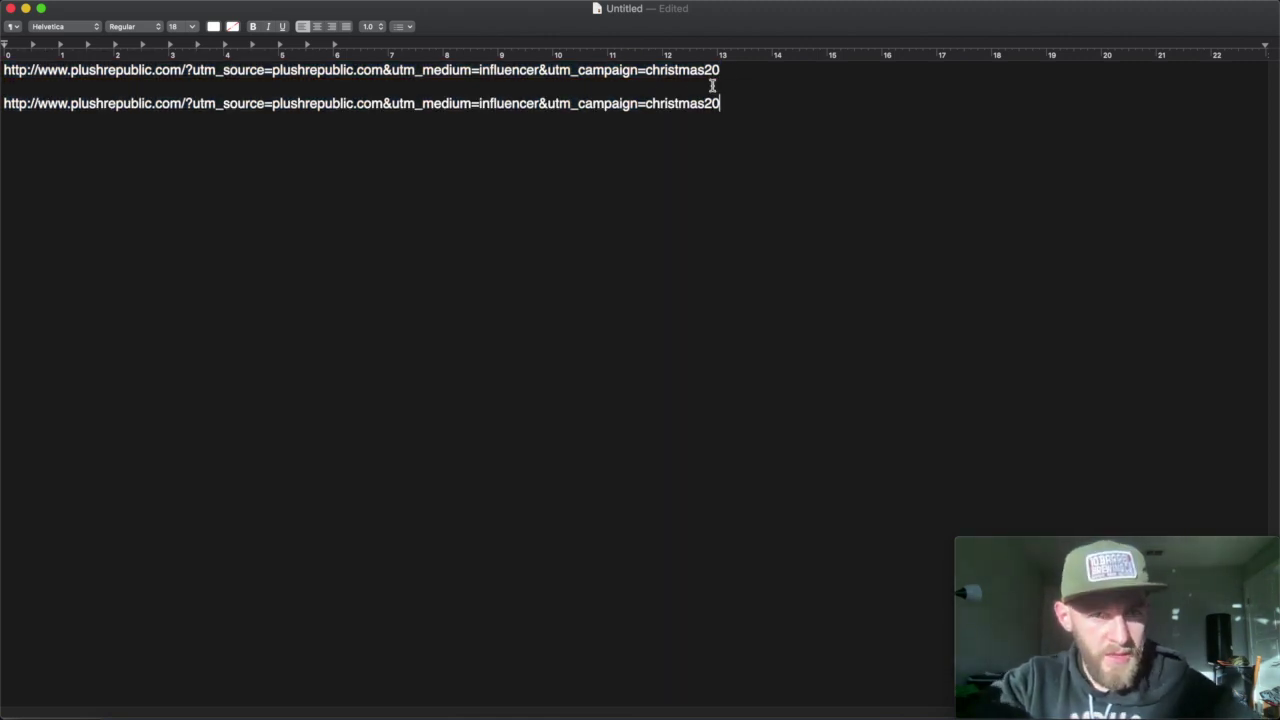
{"action": "left_click_drag", "start_coordinate": [731, 103], "coordinate": [186, 110]}
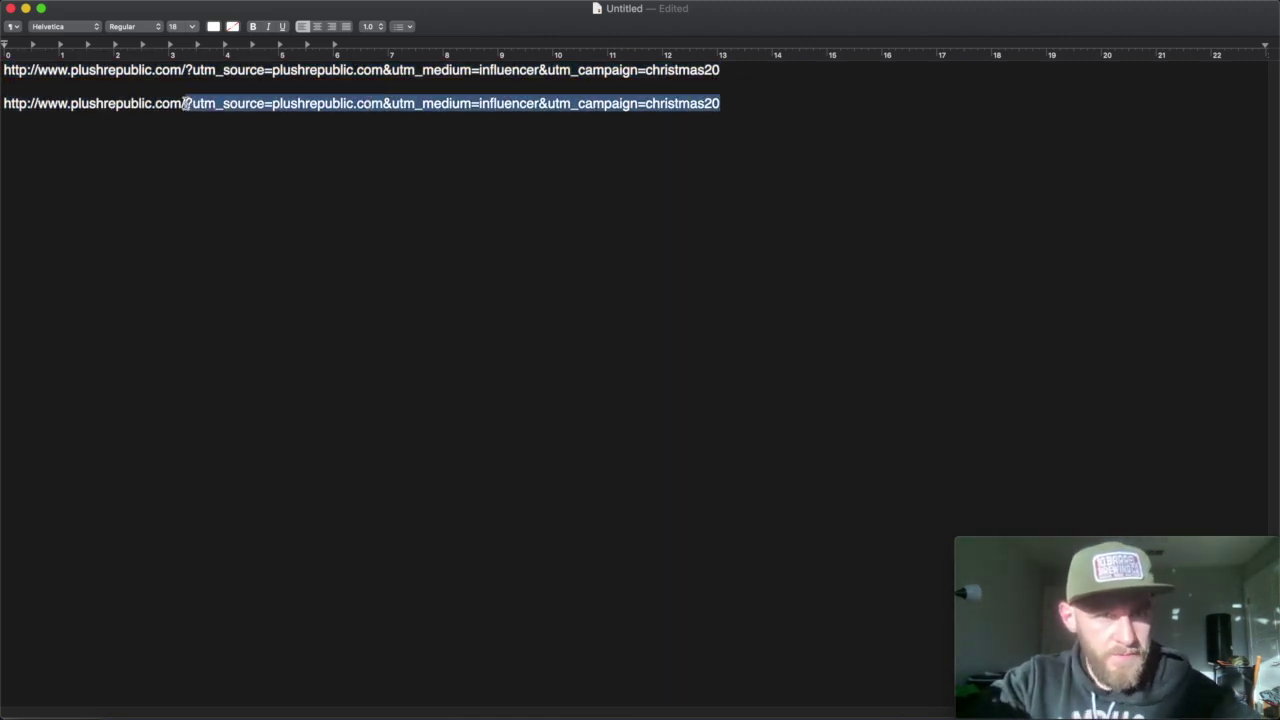
{"action": "key", "text": "BackSpace"}
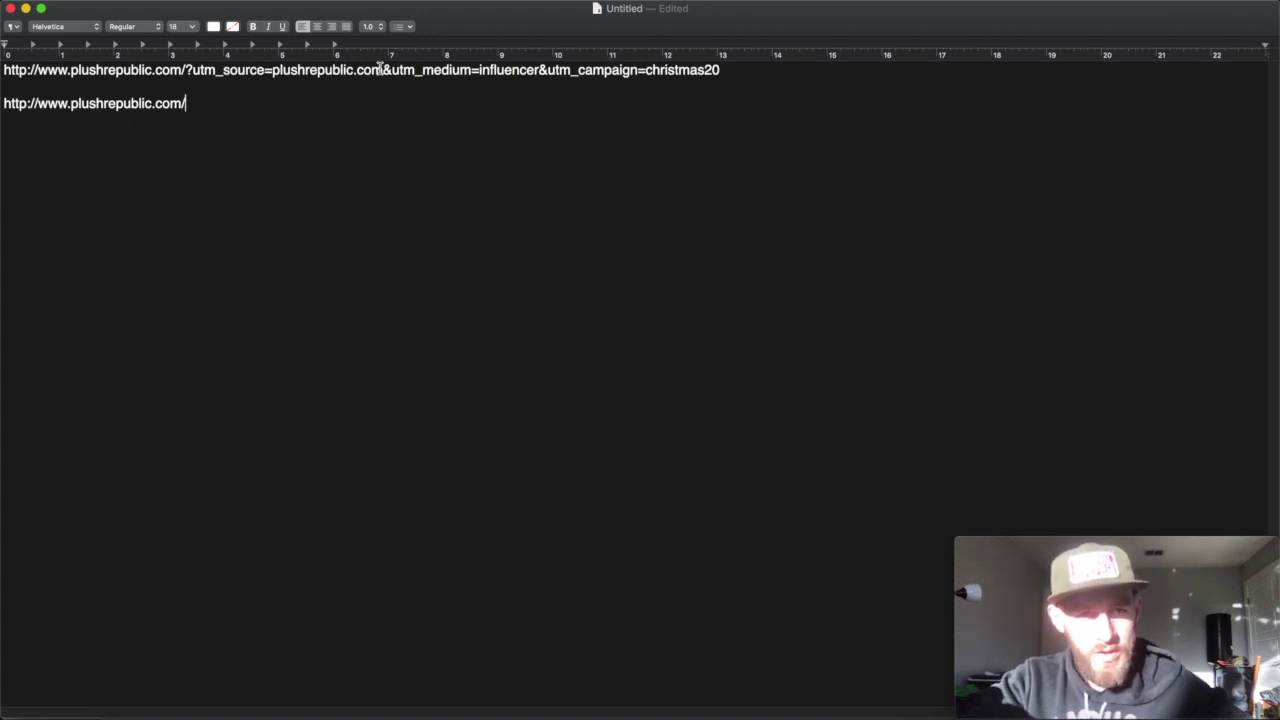
- Retag the first URL with utm_source influencer.com and campaign christmas2019, and select it
{"action": "left_click_drag", "start_coordinate": [382, 70], "coordinate": [274, 70]}
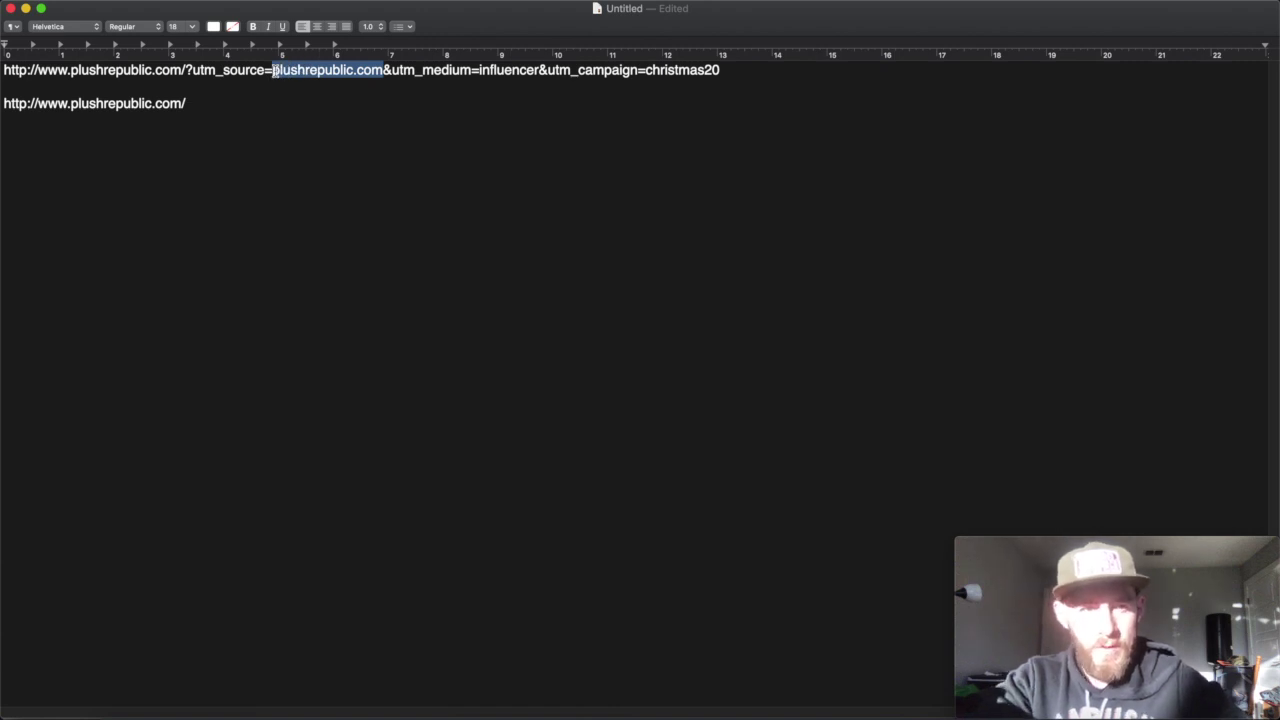
{"action": "type", "text": "influencer.com"}
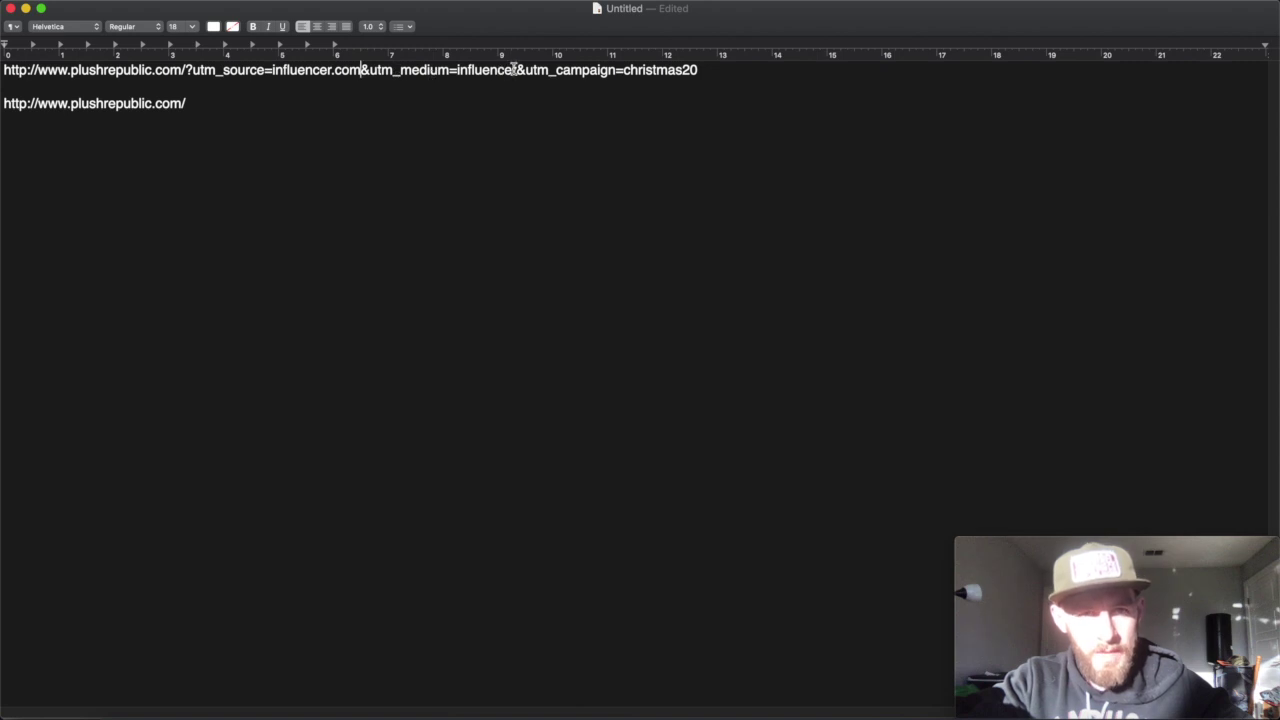
{"action": "left_click_drag", "start_coordinate": [516, 70], "coordinate": [457, 70]}
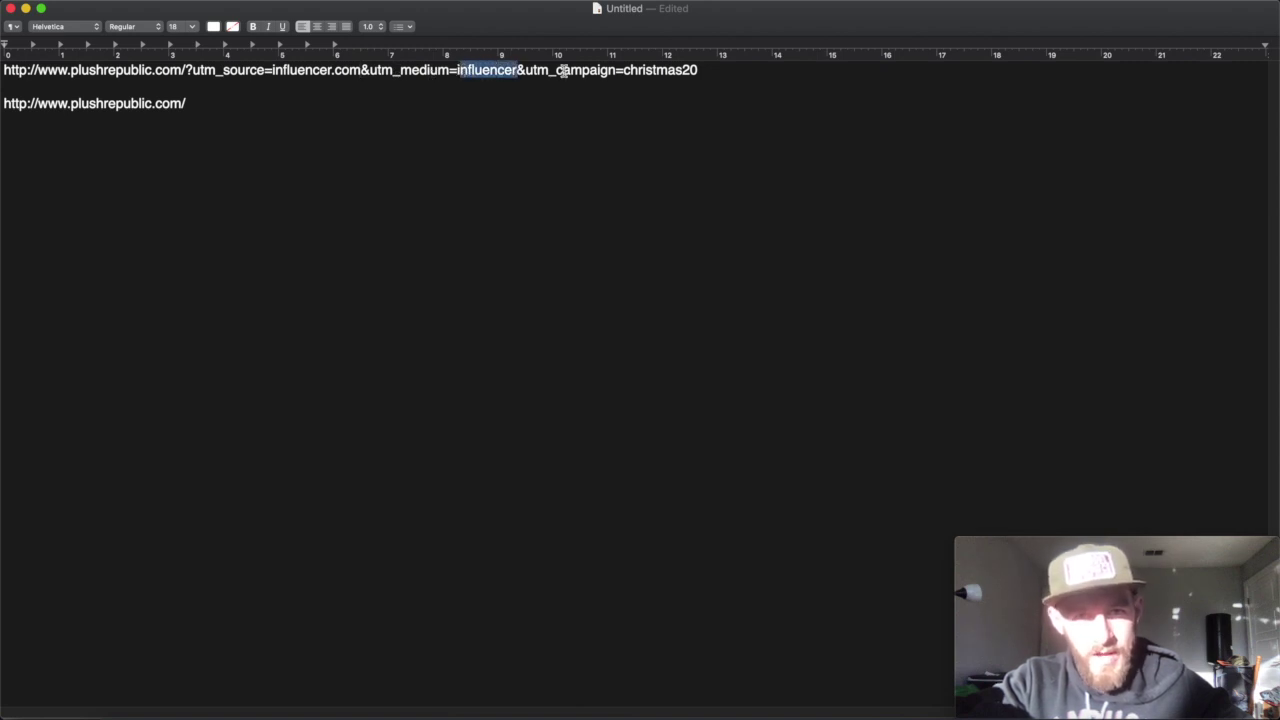
{"action": "left_click", "coordinate": [703, 69]}
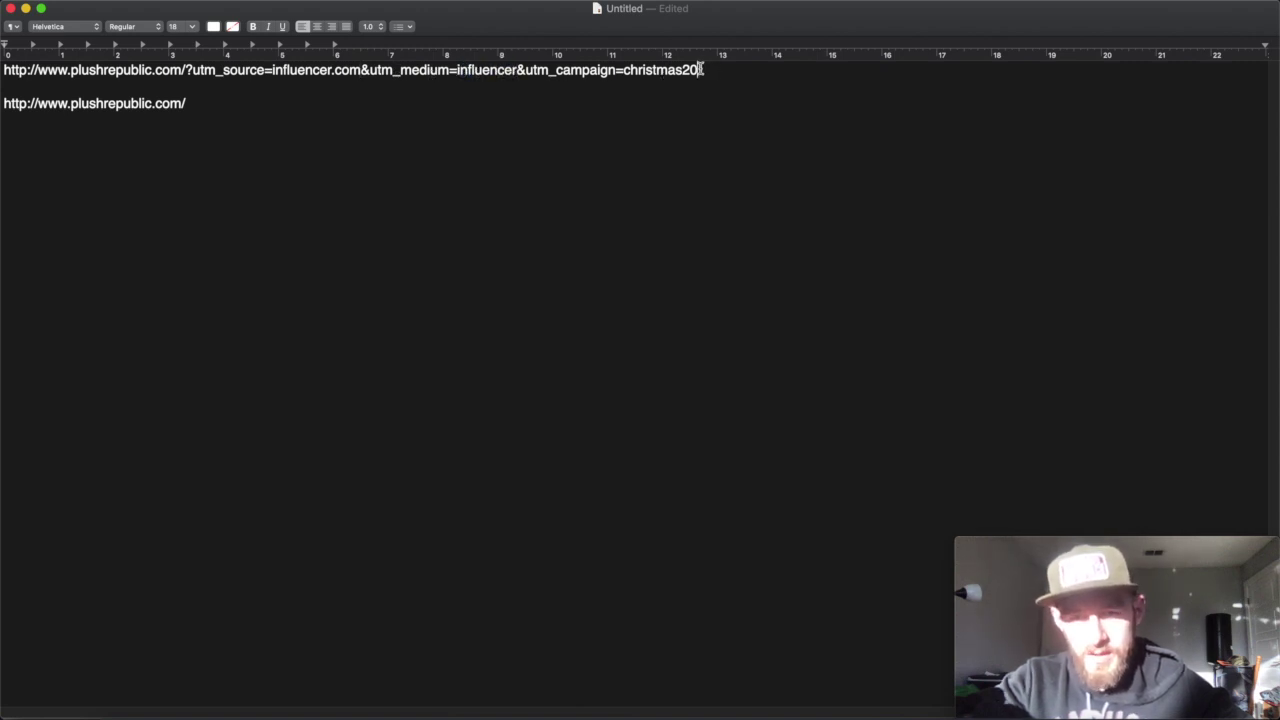
{"action": "key", "text": "BackSpace"}
{"action": "key", "text": "BackSpace"}
{"action": "type", "text": "2019"}
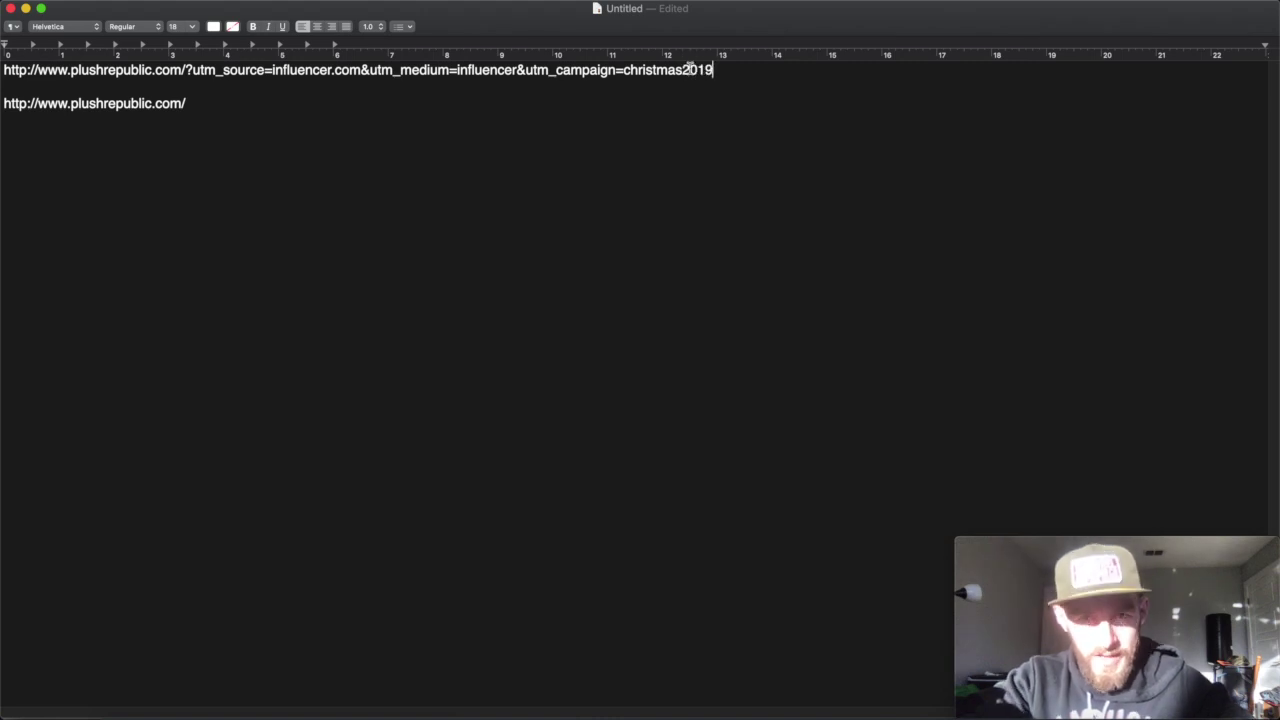
{"action": "triple_click", "coordinate": [645, 70]}
{"action": "key", "text": "super+c"}
{"action": "key", "text": "ctrl+Up"}
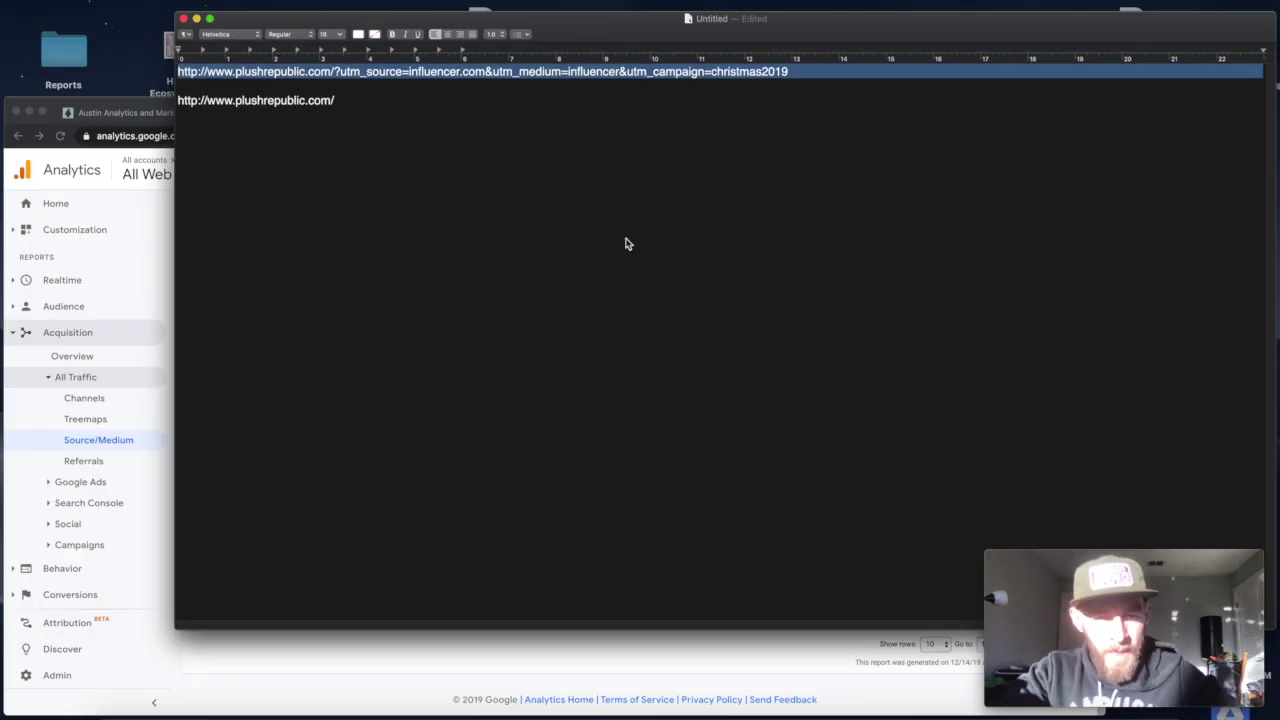
- Load the retagged influencer.com campaign URL in Chrome's new tab to open the Plush Republic homepage
{"action": "left_click", "coordinate": [443, 466]}
{"action": "left_click", "coordinate": [465, 25]}
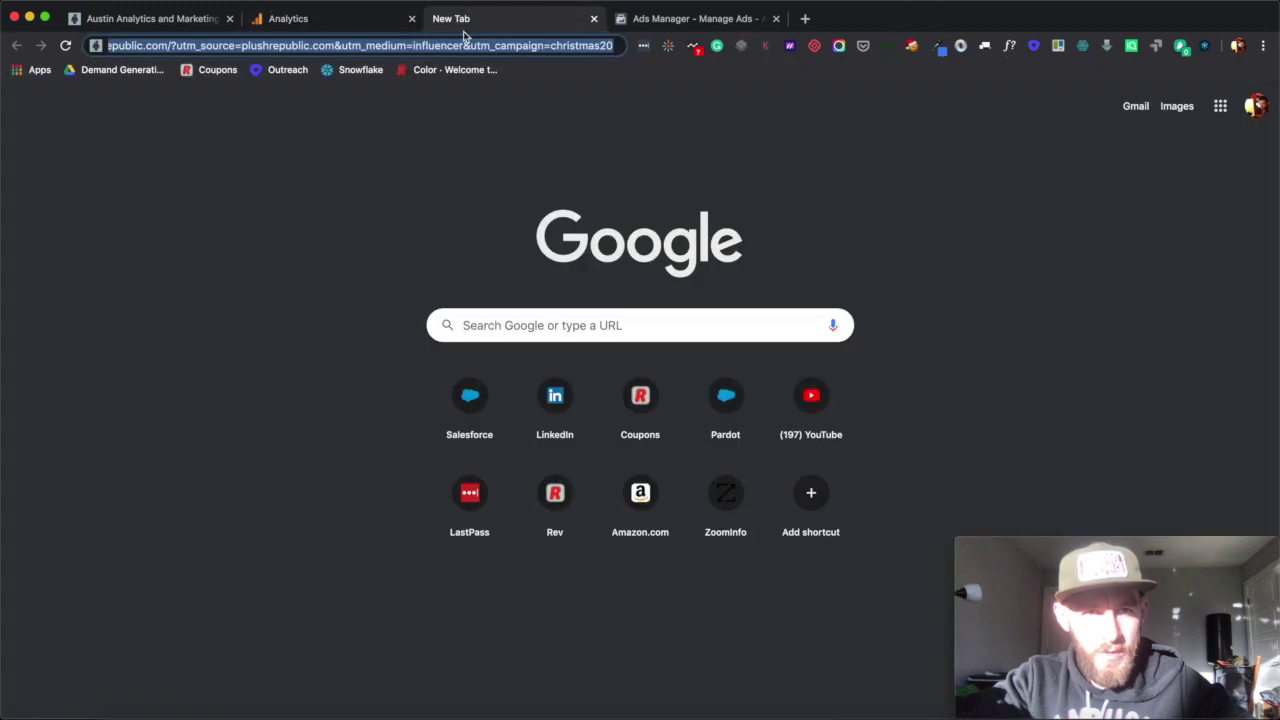
{"action": "left_click", "coordinate": [410, 50]}
{"action": "triple_click", "coordinate": [410, 50]}
{"action": "key", "text": "BackSpace"}
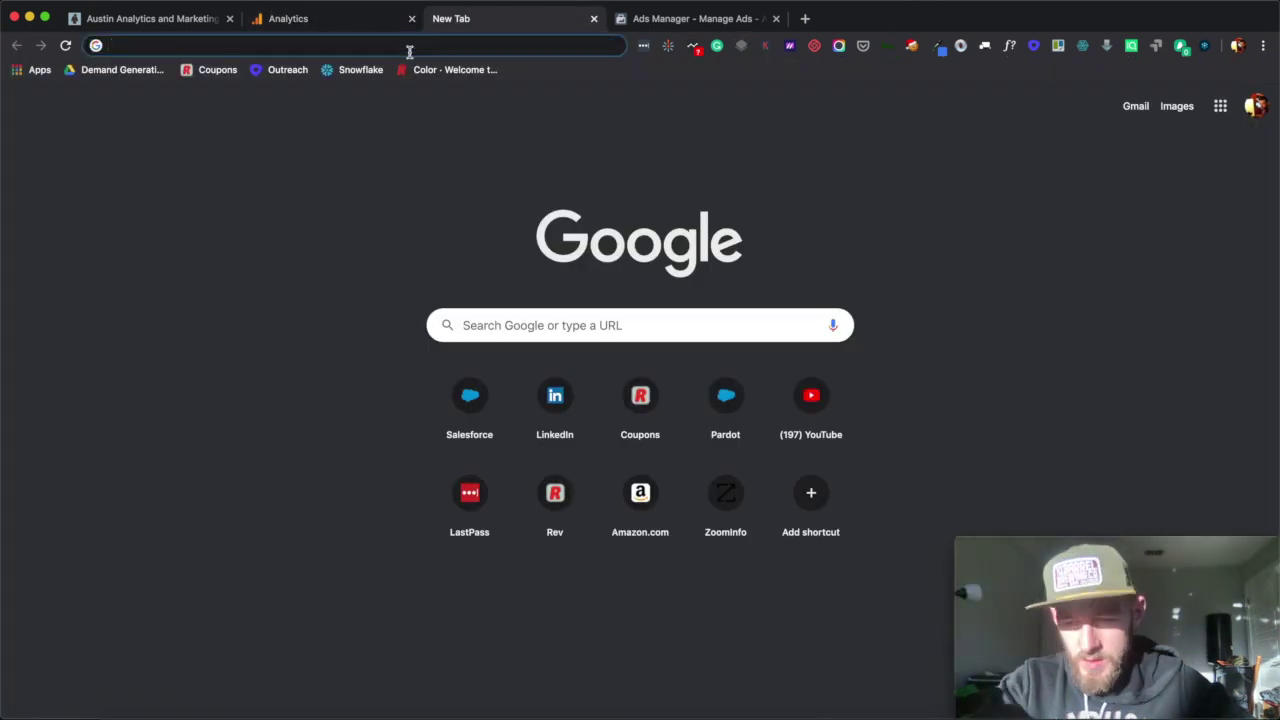
{"action": "key", "text": "super+v"}
{"action": "key", "text": "Return"}
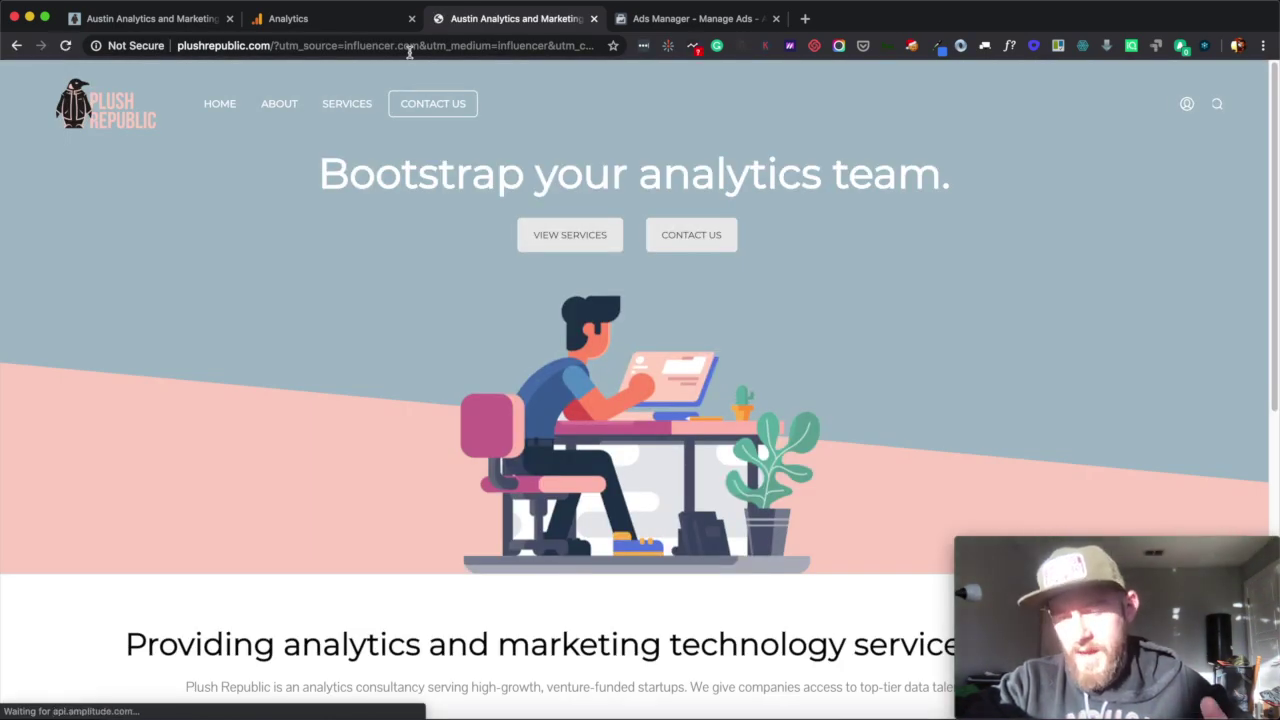
- In Realtime Traffic Sources, drill into influencer.com / influencer to see 1 active user on christmas2019
{"action": "left_click", "coordinate": [265, 14]}
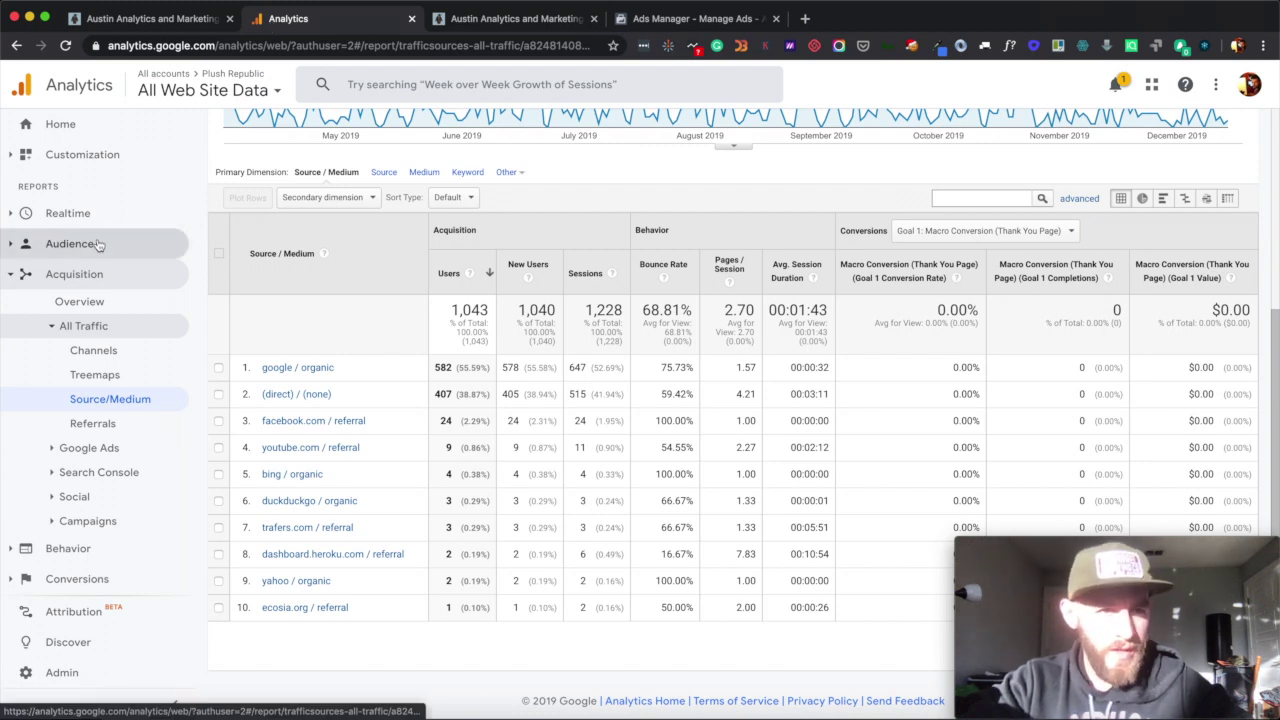
{"action": "left_click", "coordinate": [68, 213]}
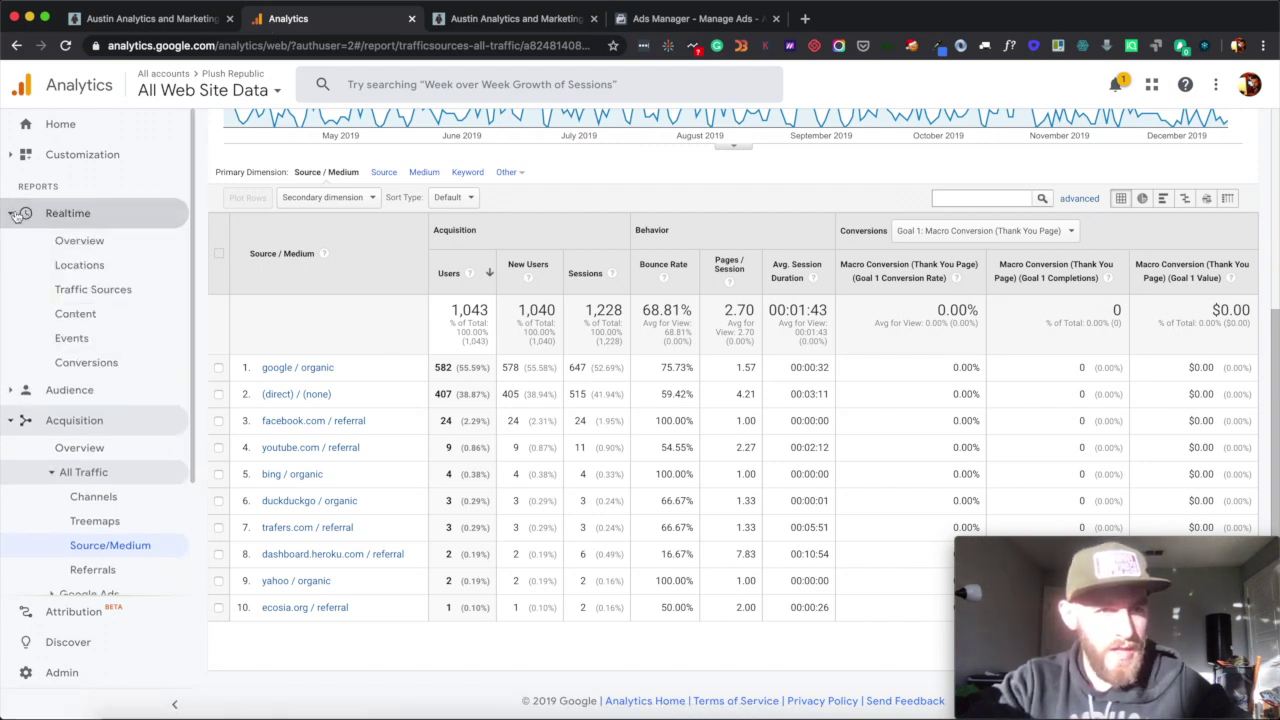
{"action": "left_click", "coordinate": [80, 243]}
{"action": "left_click", "coordinate": [72, 292]}
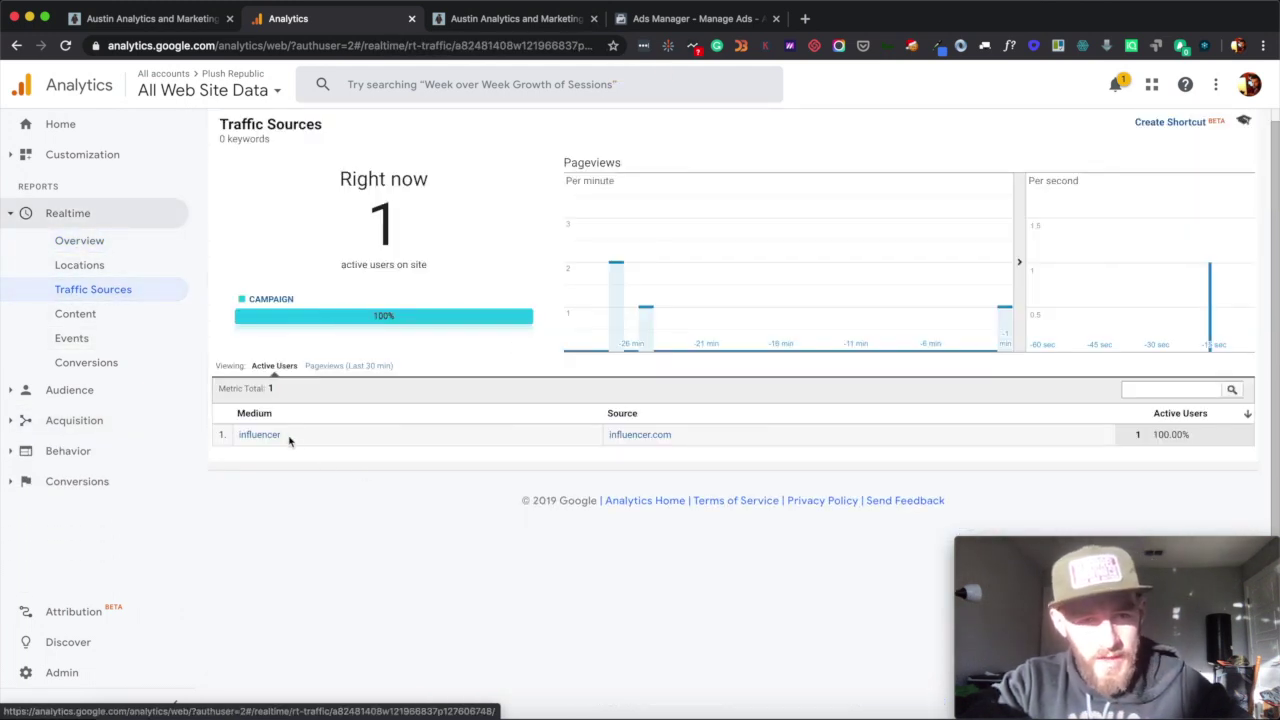
{"action": "left_click", "coordinate": [627, 437]}
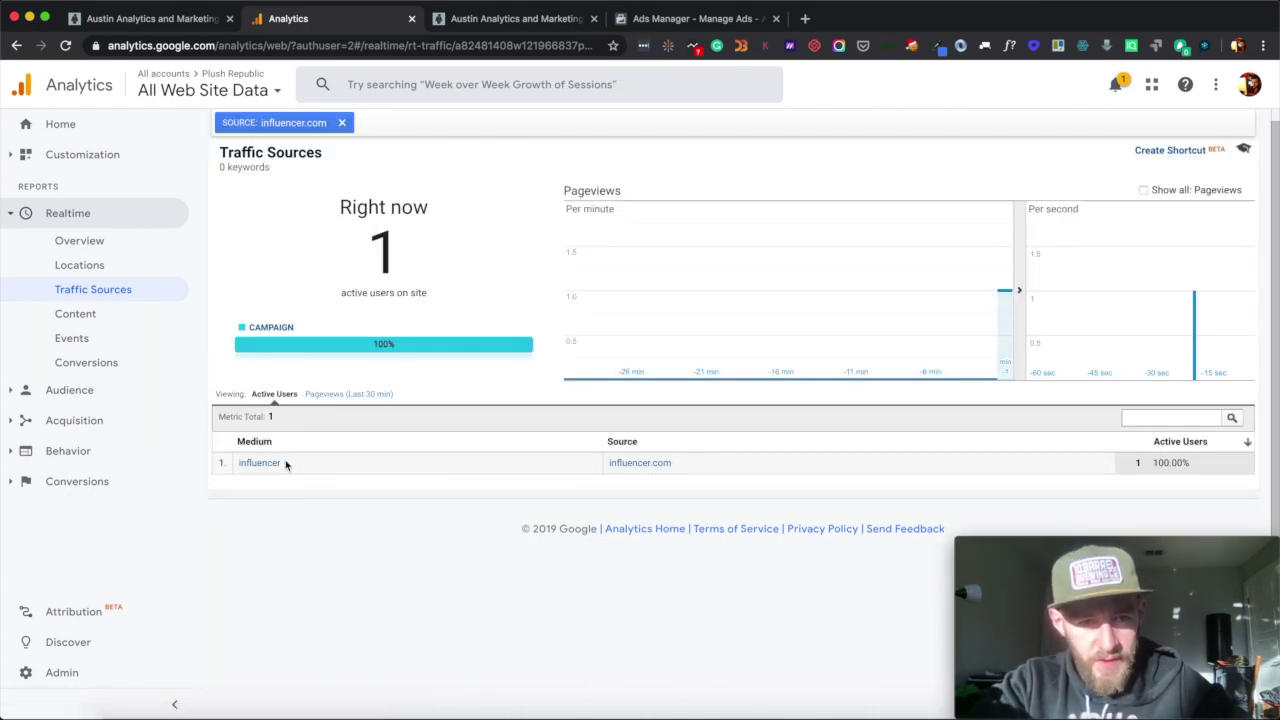
{"action": "left_click", "coordinate": [276, 463]}
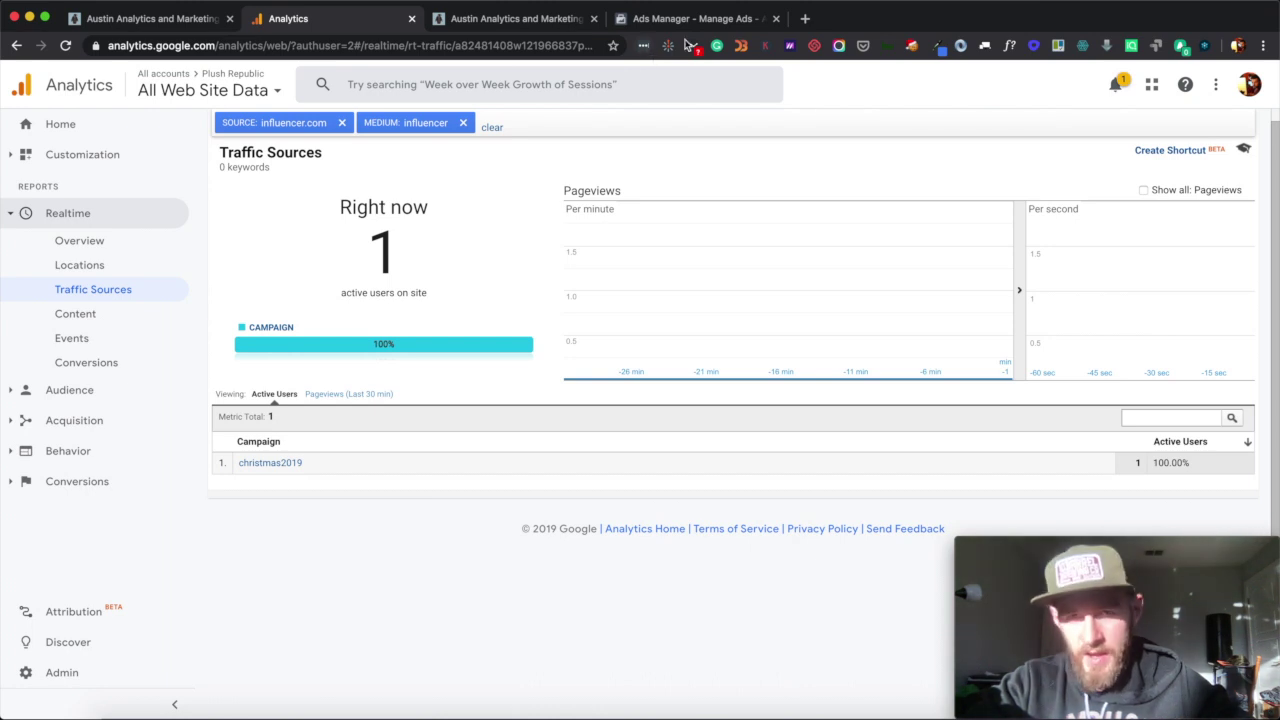
- Highlight the utm_campaign through utm_source=cpc parameters in the Happy Holidays Ad (Video 2) website URL
{"action": "left_click", "coordinate": [692, 18]}
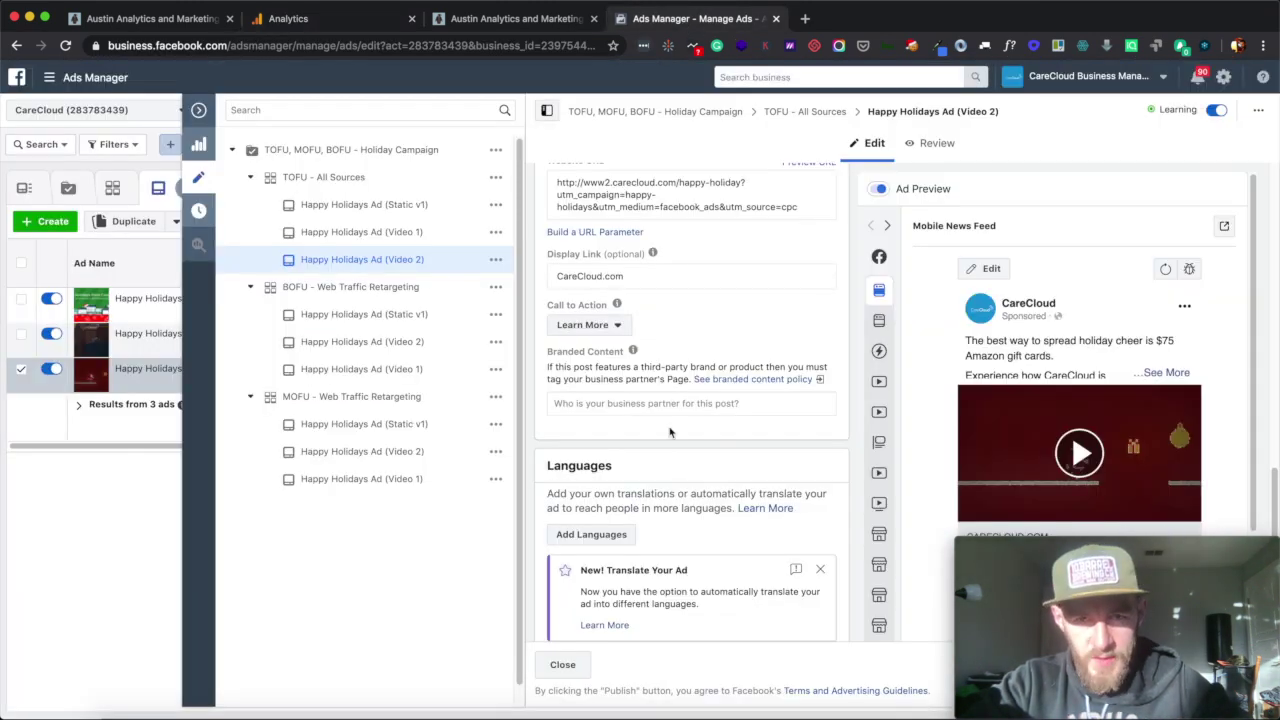
{"action": "scroll", "coordinate": [694, 254], "scroll_direction": "up", "scroll_amount": 1}
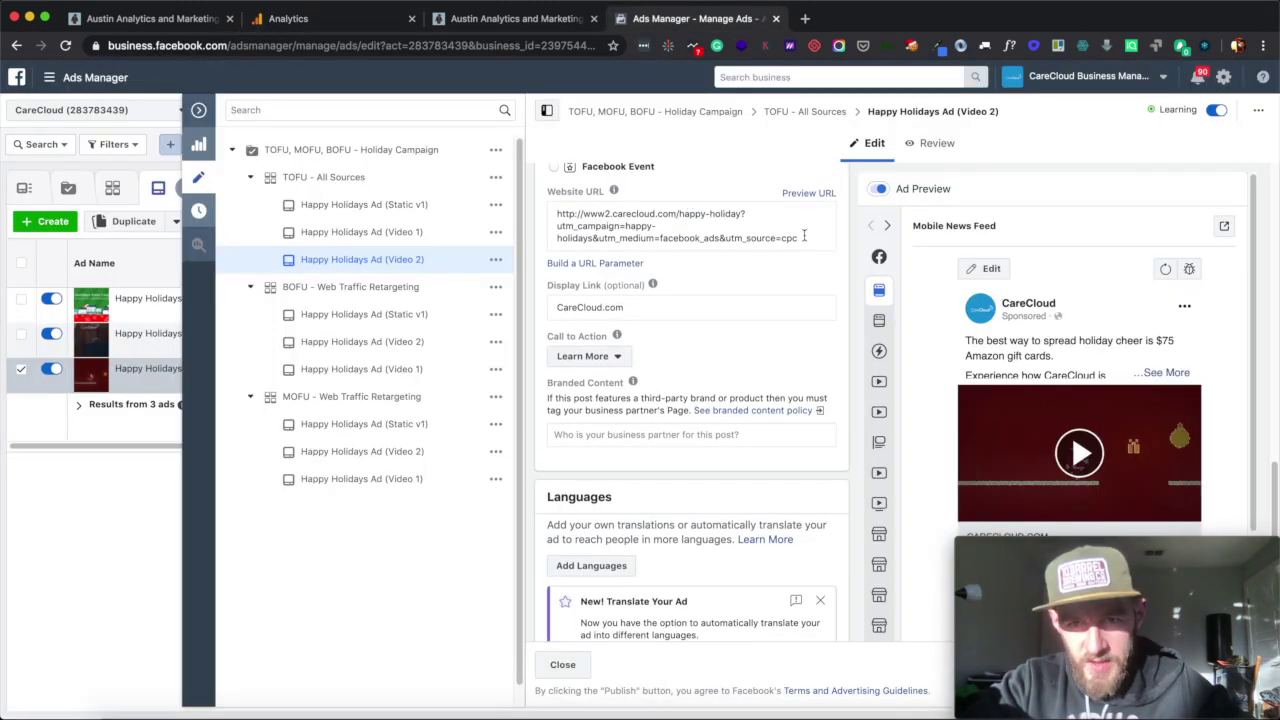
{"action": "left_click_drag", "start_coordinate": [798, 238], "coordinate": [556, 231]}
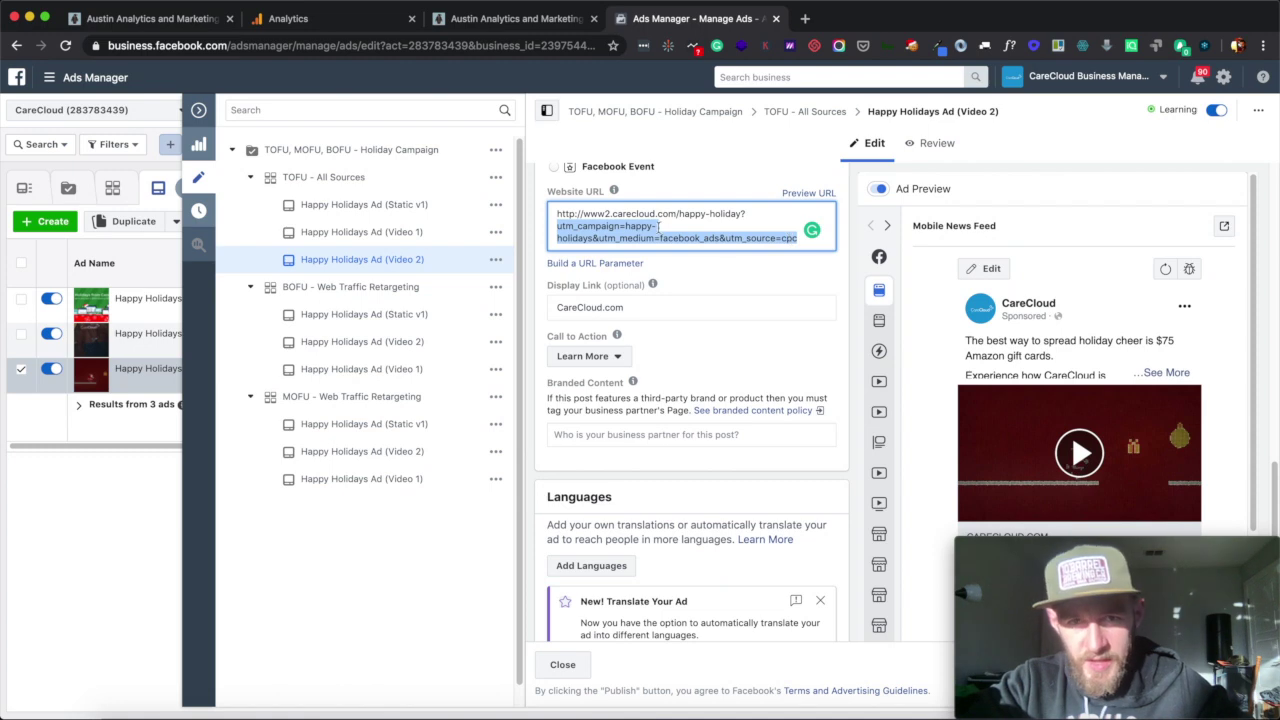
{"action": "left_click", "coordinate": [332, 22]}
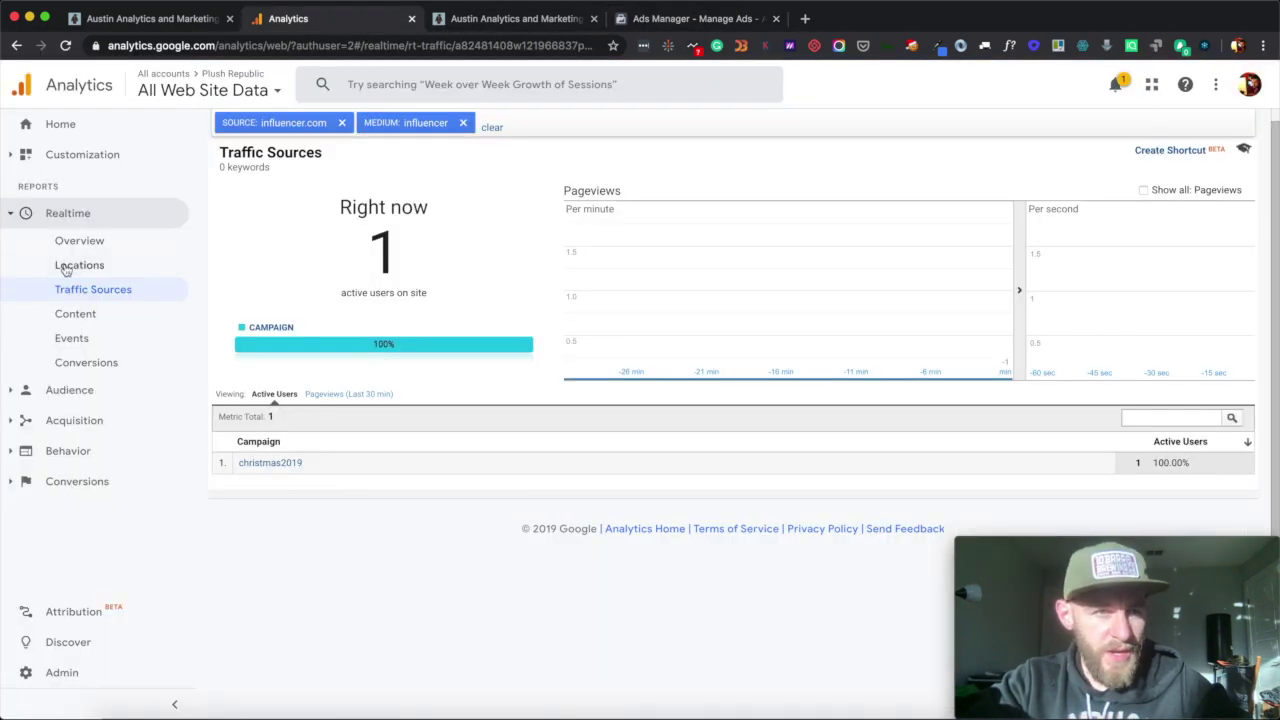
- Open Acquisition > All Traffic > Source/Medium, showing 15 users across google / organic and (direct) / (none)
{"action": "left_click", "coordinate": [12, 390]}
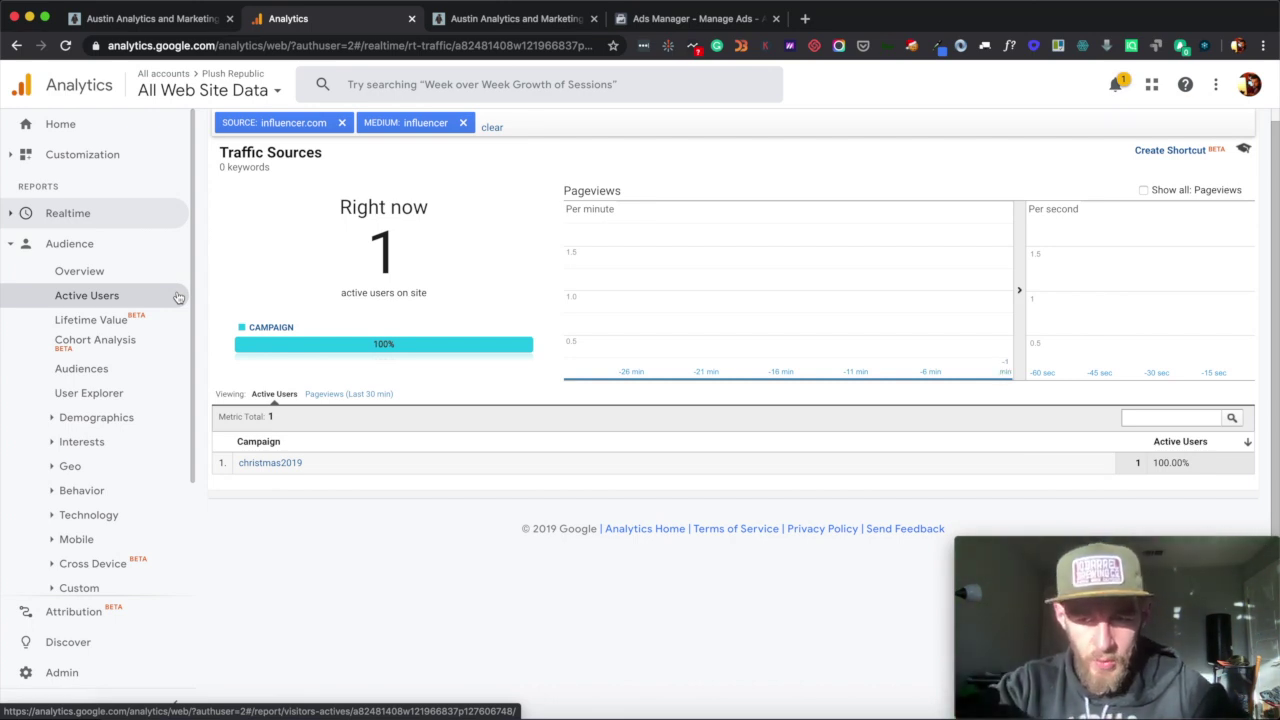
{"action": "scroll", "coordinate": [72, 394], "scroll_direction": "down", "scroll_amount": 1}
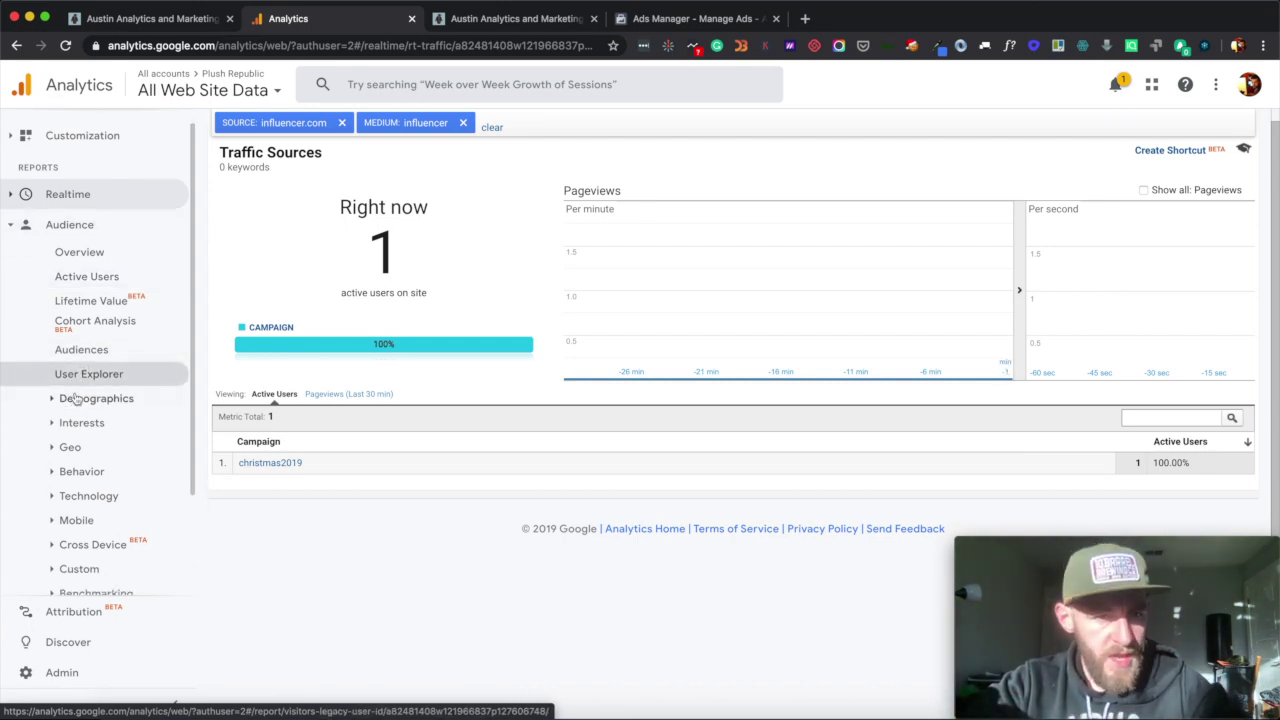
{"action": "scroll", "coordinate": [75, 399], "scroll_direction": "down", "scroll_amount": 2}
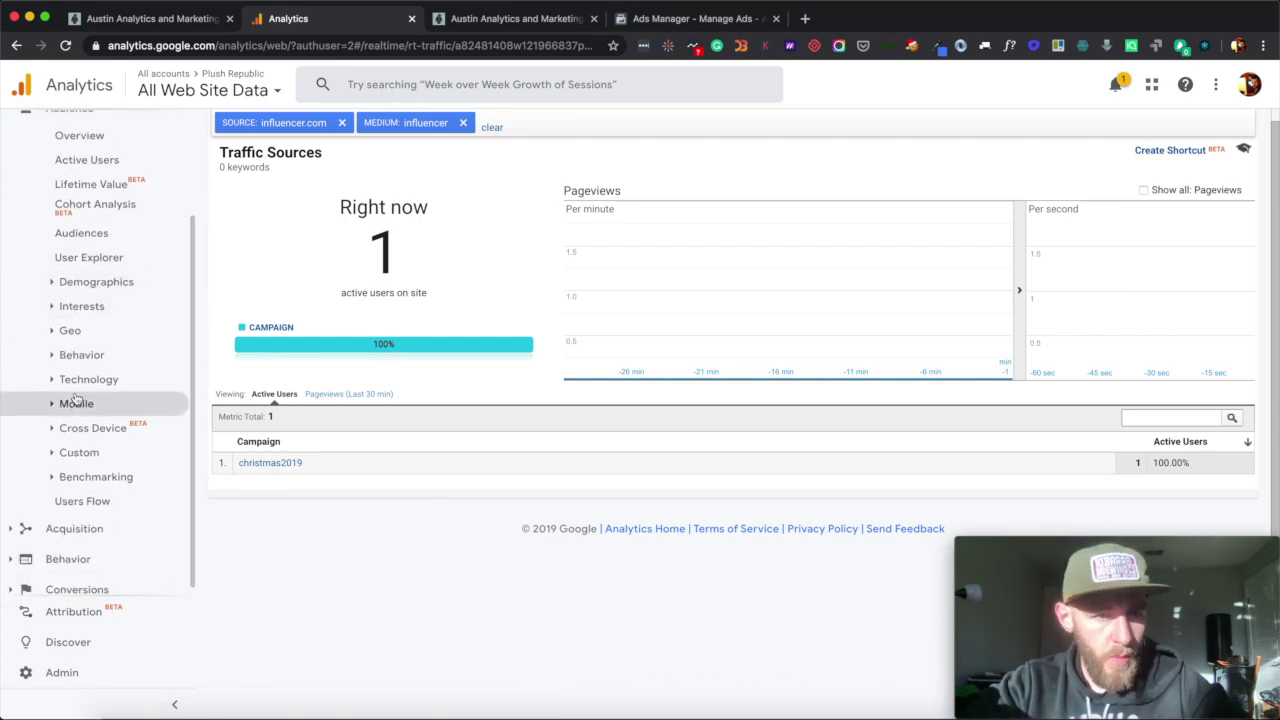
{"action": "left_click", "coordinate": [22, 505]}
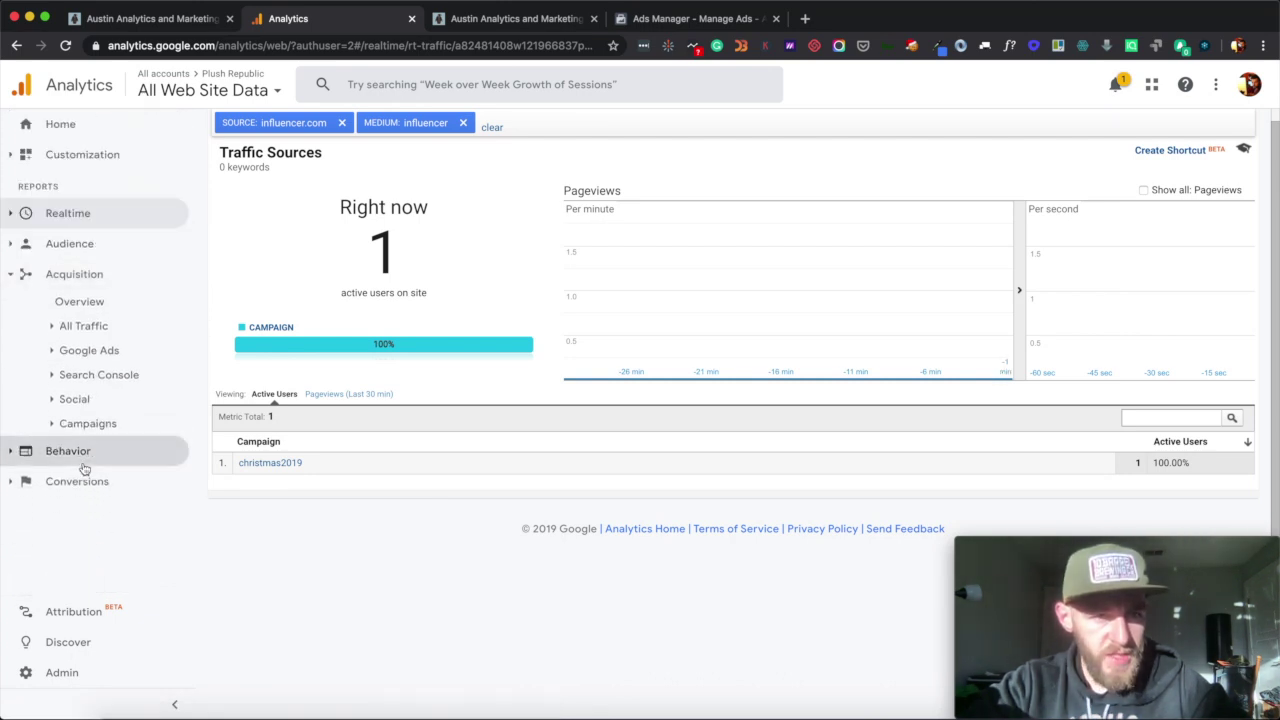
{"action": "left_click", "coordinate": [88, 330]}
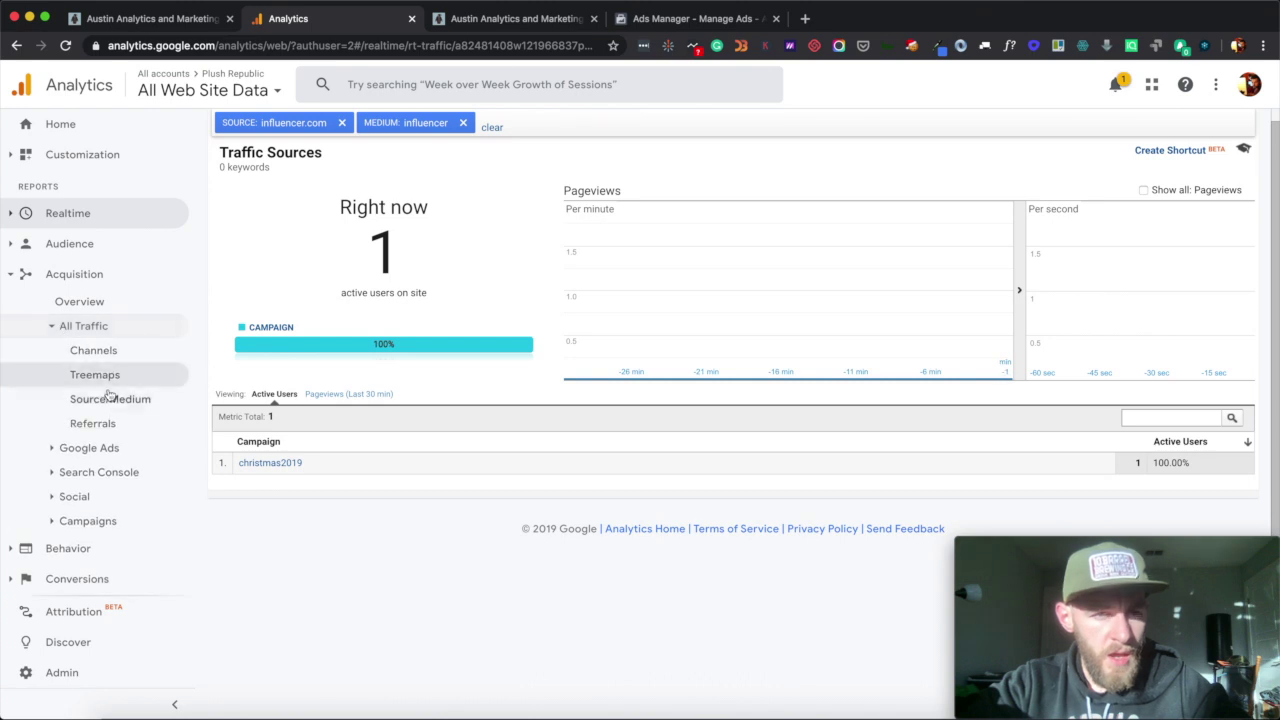
{"action": "left_click", "coordinate": [106, 399]}
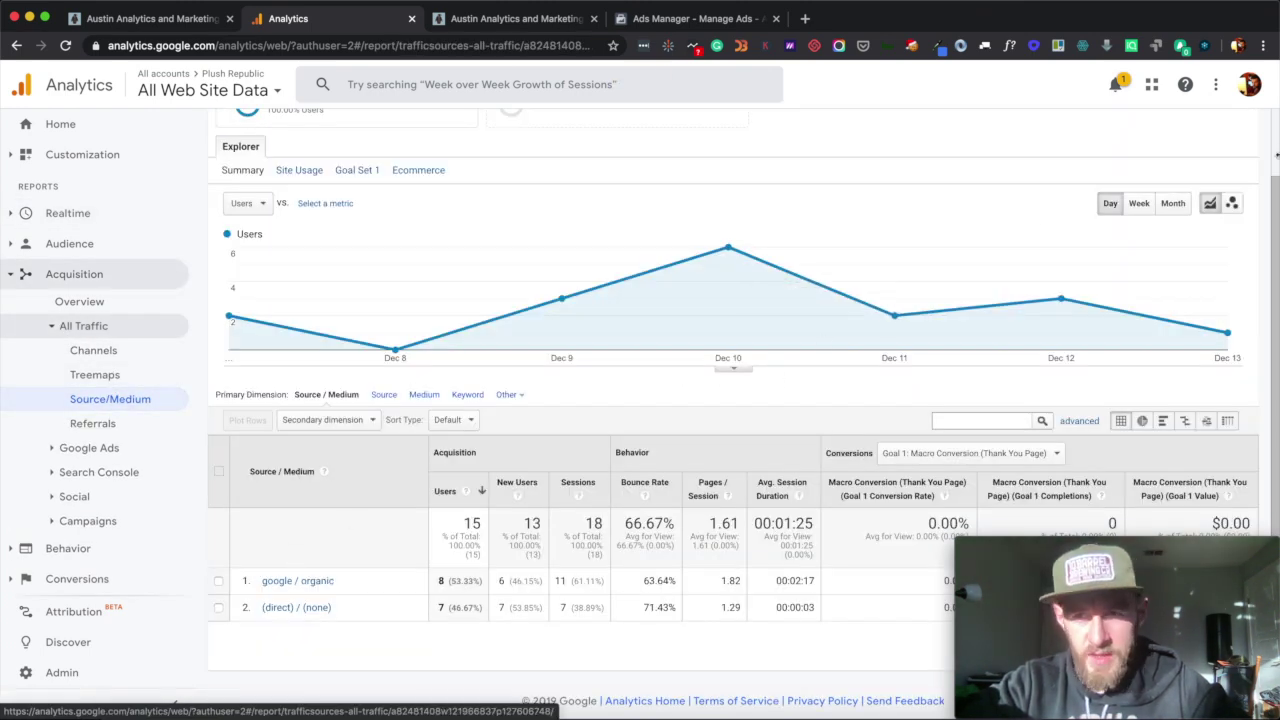
- Set the report date range to Jan 1 – Dec 13, 2019
{"action": "scroll", "coordinate": [1006, 330], "scroll_direction": "up", "scroll_amount": 2}
{"action": "left_click", "coordinate": [1160, 166]}
{"action": "left_click", "coordinate": [747, 192]}
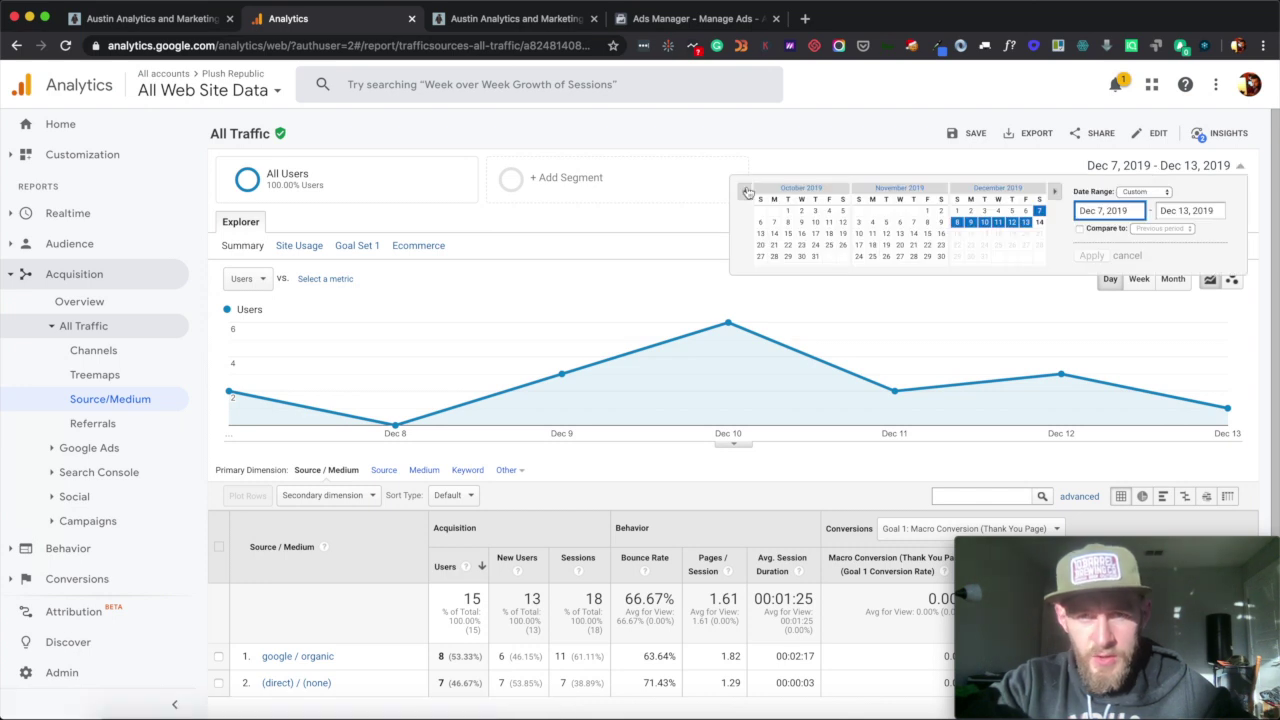
{"action": "left_click", "coordinate": [747, 192]}
{"action": "left_click", "coordinate": [747, 192]}
{"action": "left_click", "coordinate": [747, 192]}
{"action": "left_click", "coordinate": [747, 192]}
{"action": "left_click", "coordinate": [747, 192]}
{"action": "left_click", "coordinate": [747, 192]}
{"action": "left_click", "coordinate": [747, 192]}
{"action": "left_click", "coordinate": [747, 192]}
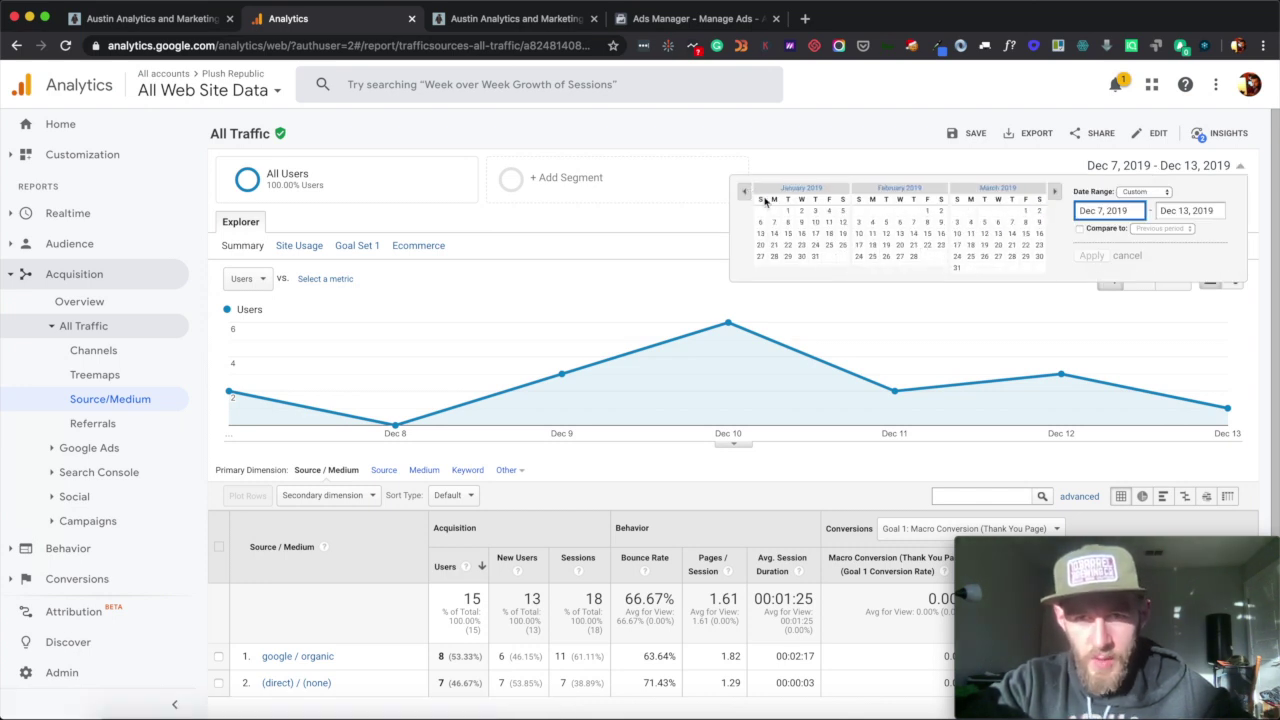
{"action": "left_click", "coordinate": [788, 211]}
{"action": "left_click", "coordinate": [1091, 256]}
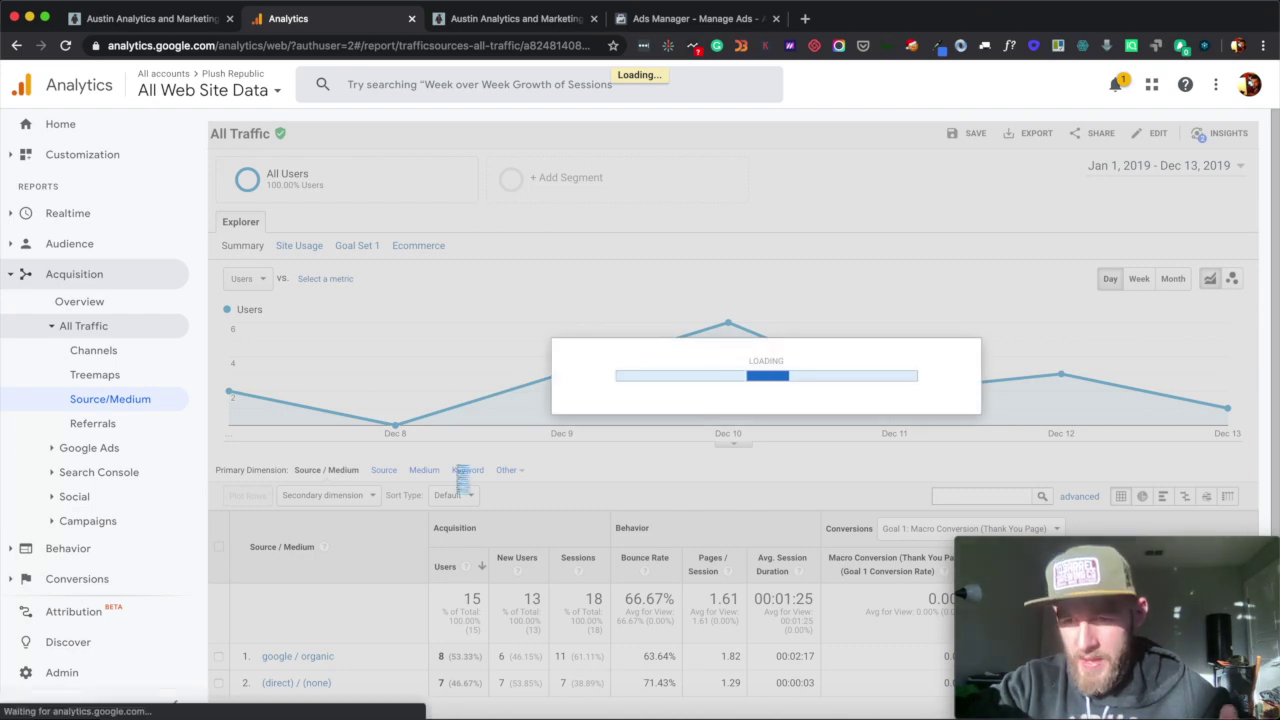
- Show 50 rows and drill into the galblog.top / referral row
{"action": "scroll", "coordinate": [457, 474], "scroll_direction": "down", "scroll_amount": 3}
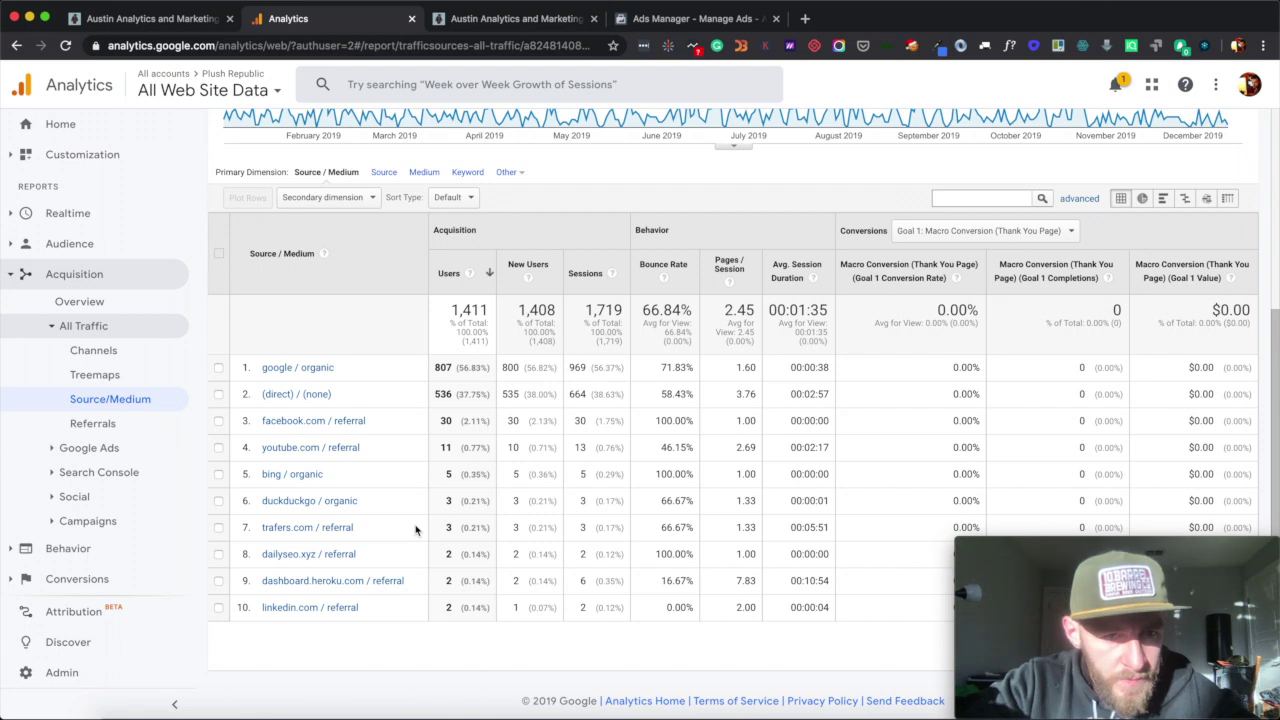
{"action": "scroll", "coordinate": [430, 535], "scroll_direction": "up", "scroll_amount": 1}
{"action": "scroll", "coordinate": [416, 530], "scroll_direction": "down", "scroll_amount": 1}
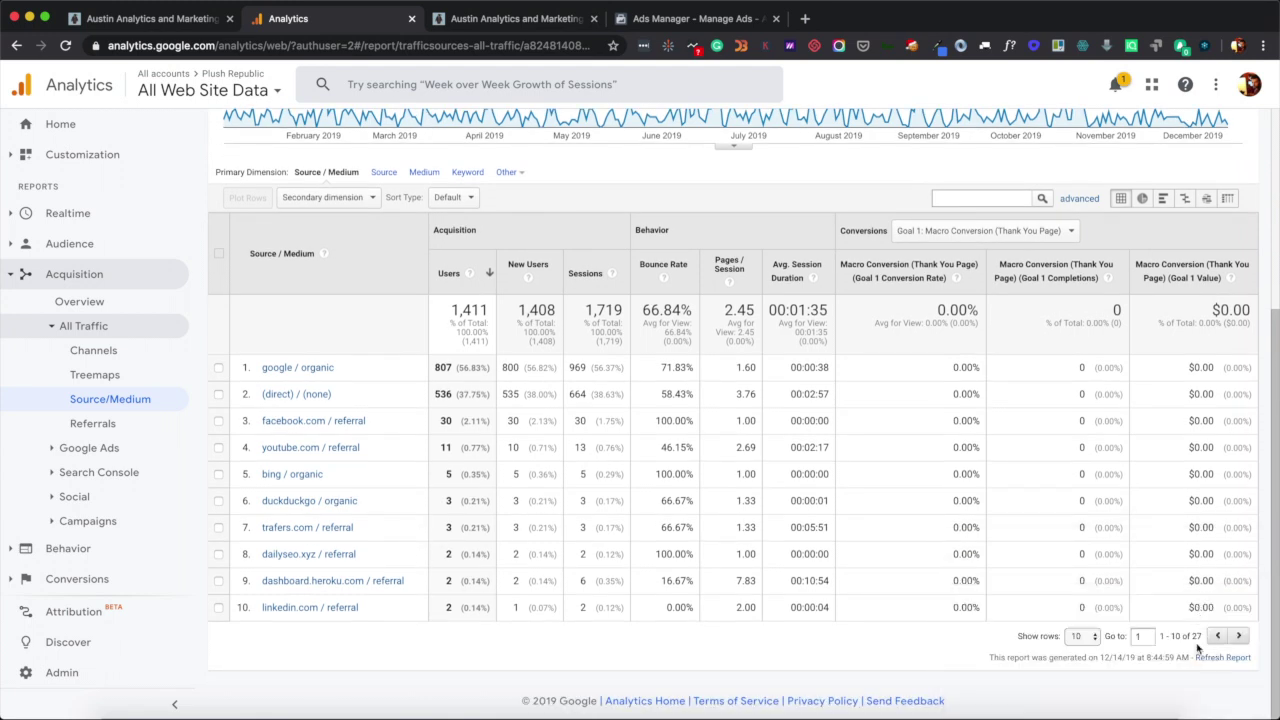
{"action": "left_click", "coordinate": [1080, 661]}
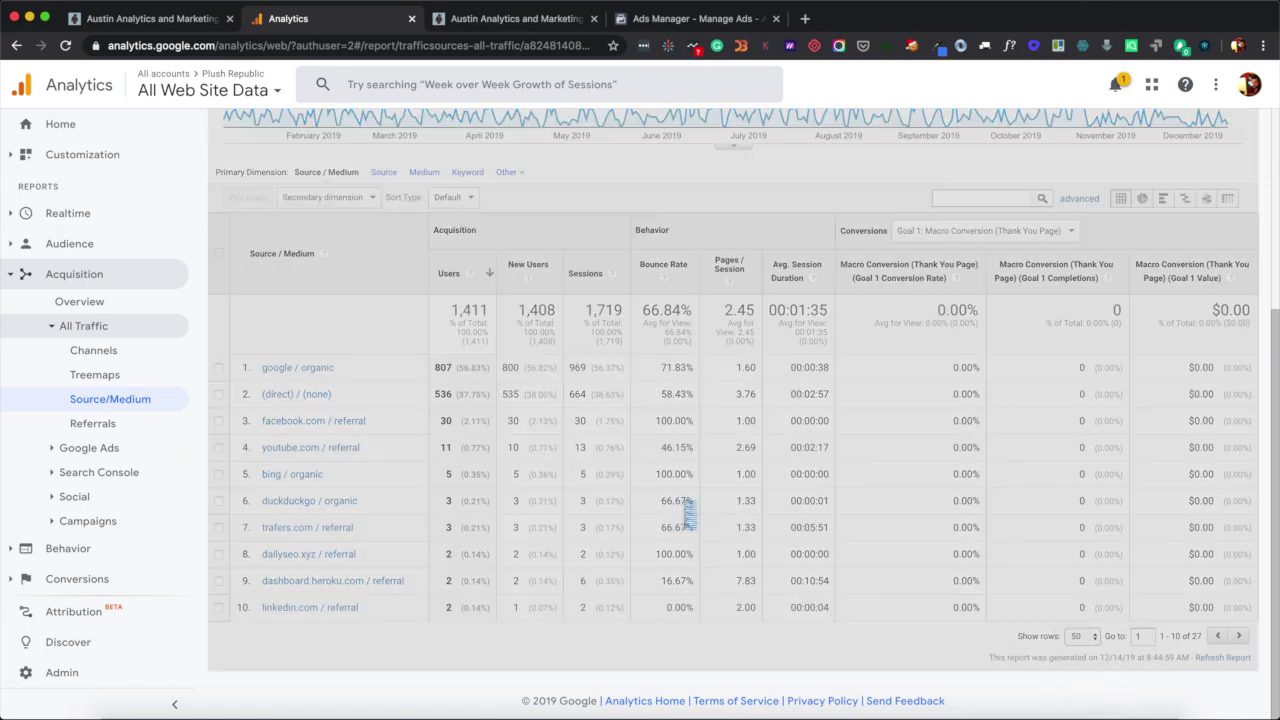
{"action": "scroll", "coordinate": [388, 385], "scroll_direction": "down", "scroll_amount": 5}
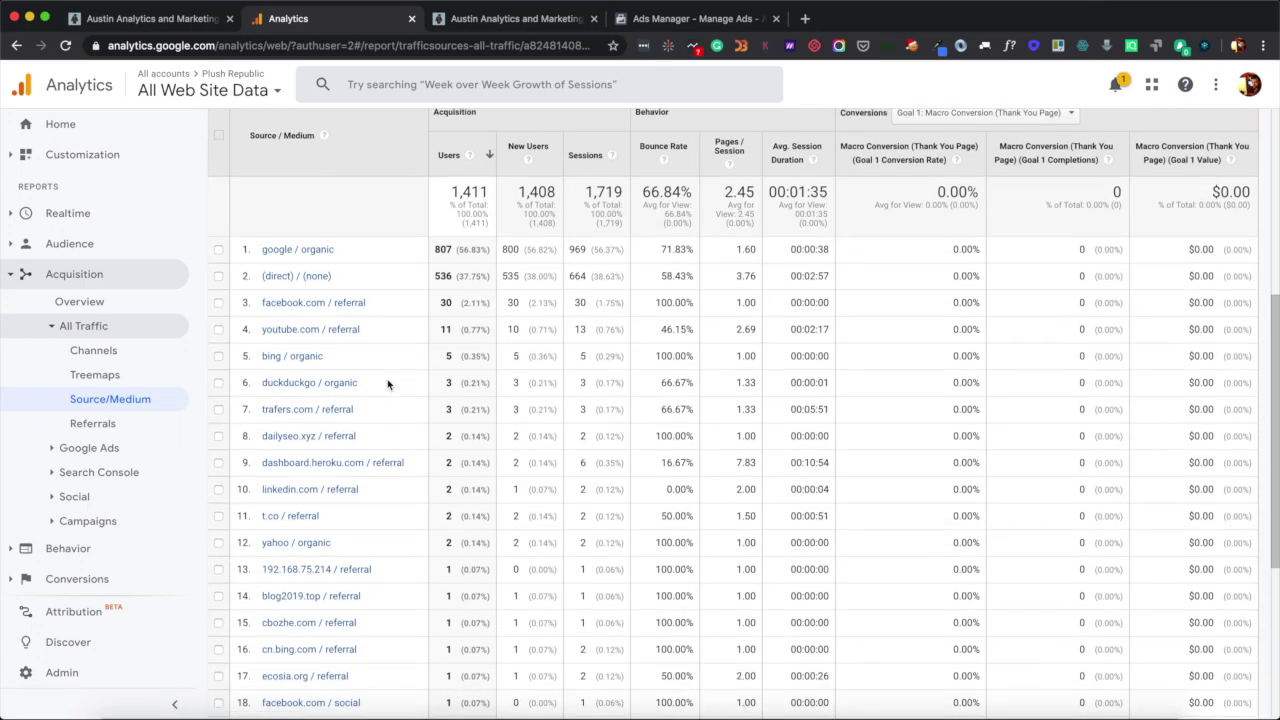
{"action": "scroll", "coordinate": [388, 385], "scroll_direction": "down", "scroll_amount": 2}
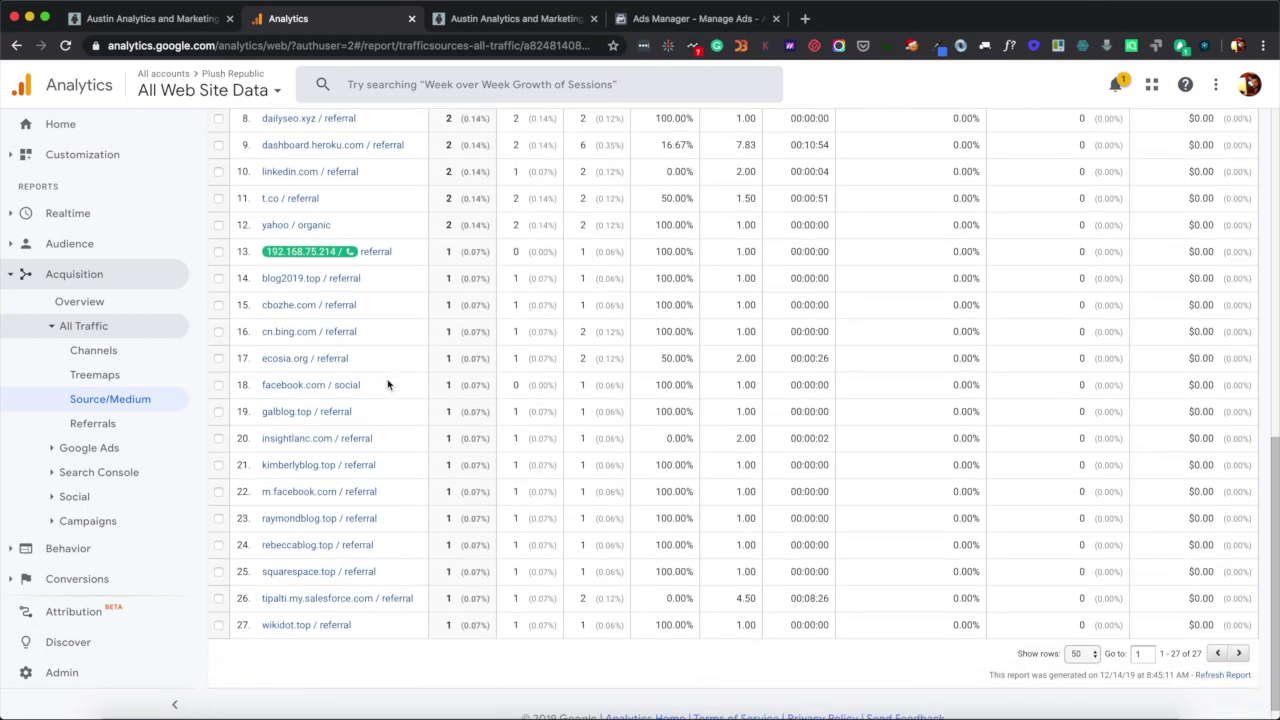
{"action": "left_click", "coordinate": [310, 418]}
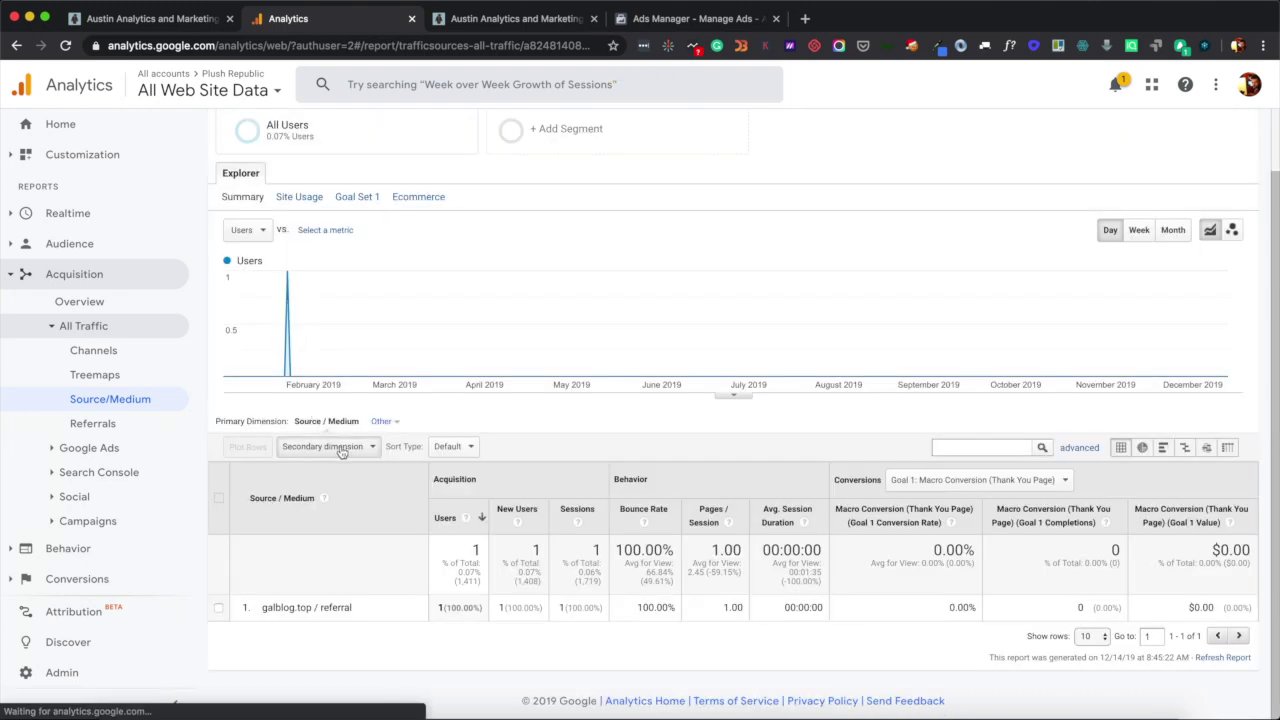
- Add Full Referrer as a secondary dimension and highlight the referring blog post URL
{"action": "left_click", "coordinate": [353, 452]}
{"action": "type", "text": "ref"}
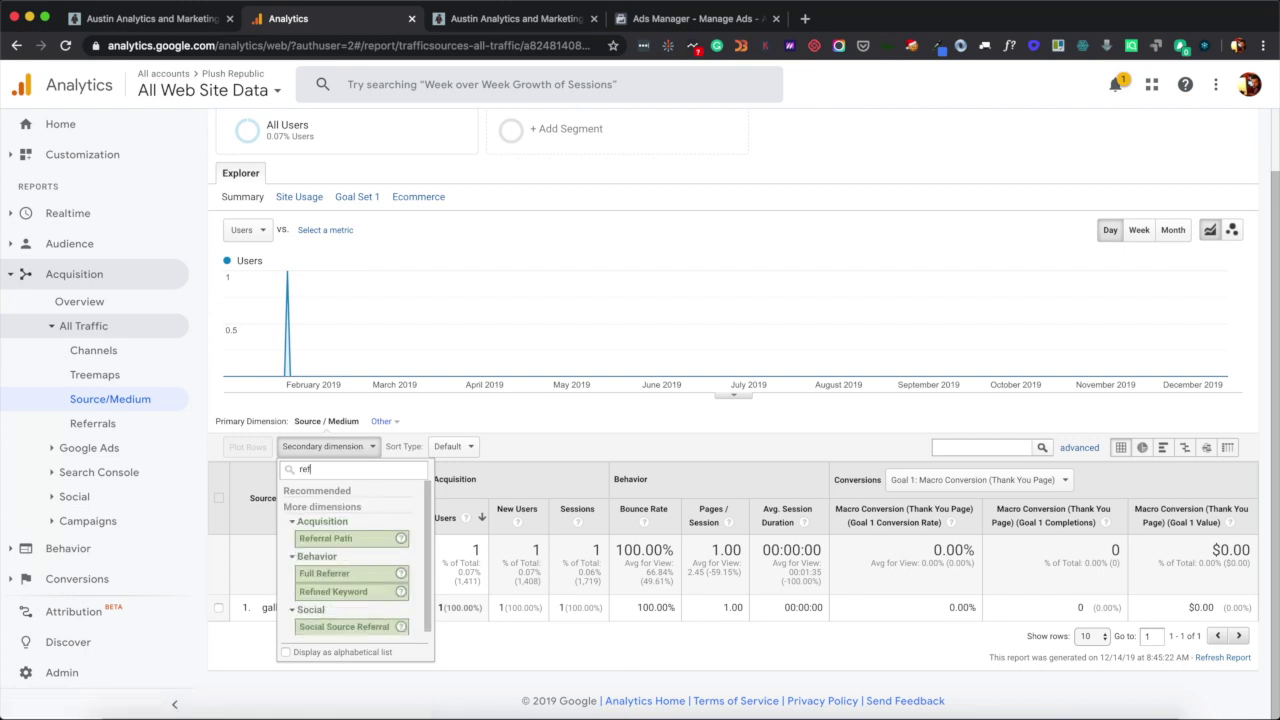
{"action": "left_click", "coordinate": [368, 576]}
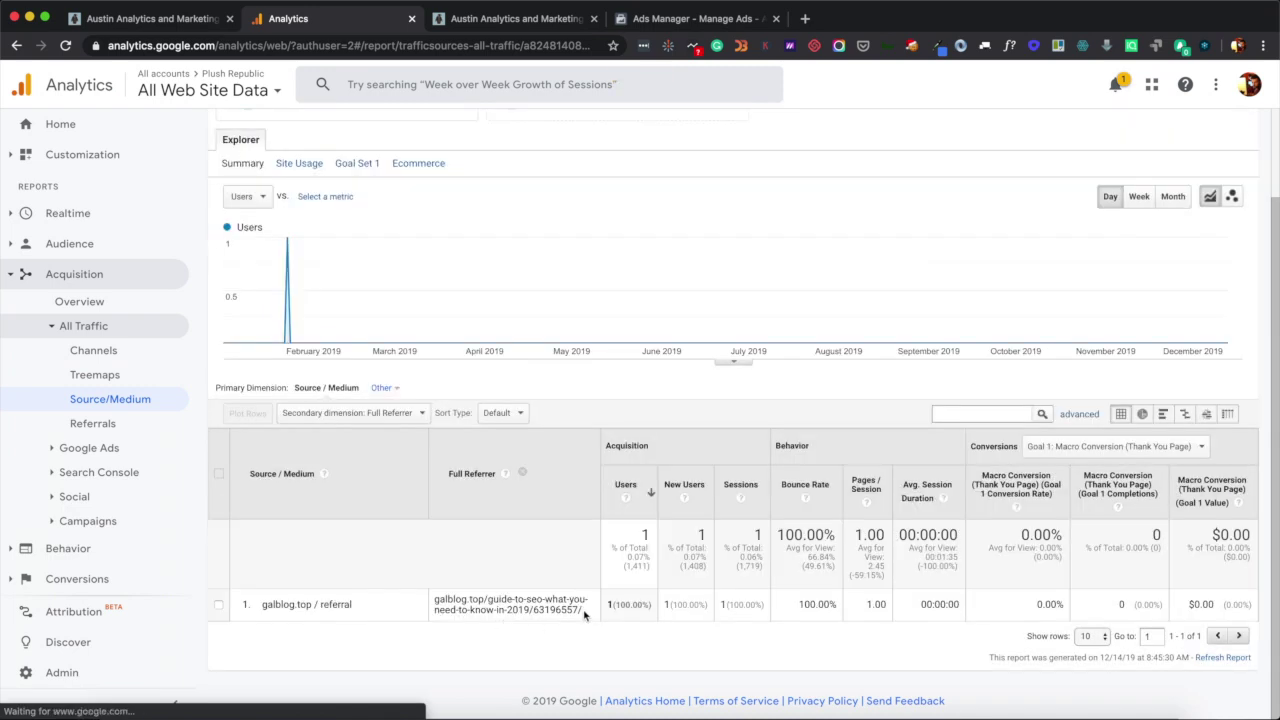
{"action": "left_click_drag", "start_coordinate": [585, 615], "coordinate": [436, 600]}
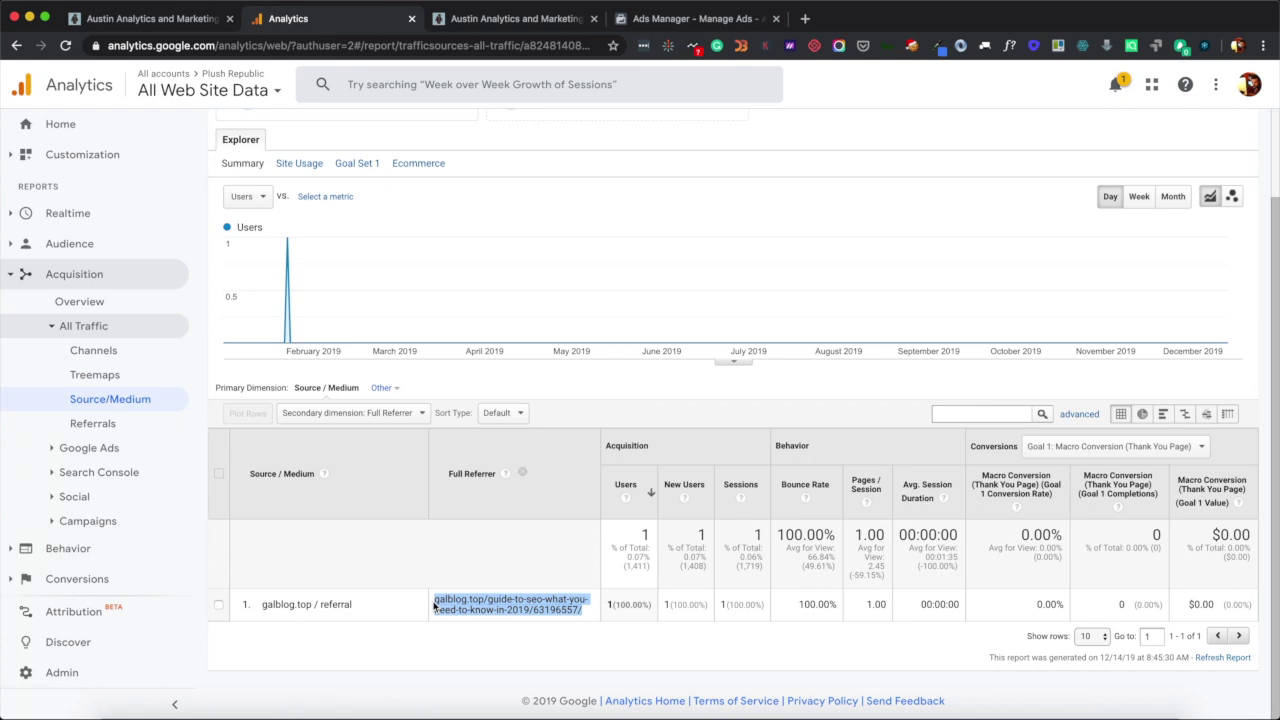
{"action": "left_click", "coordinate": [585, 615]}
{"action": "left_click_drag", "start_coordinate": [585, 615], "coordinate": [435, 599]}
{"action": "left_click", "coordinate": [74, 307]}
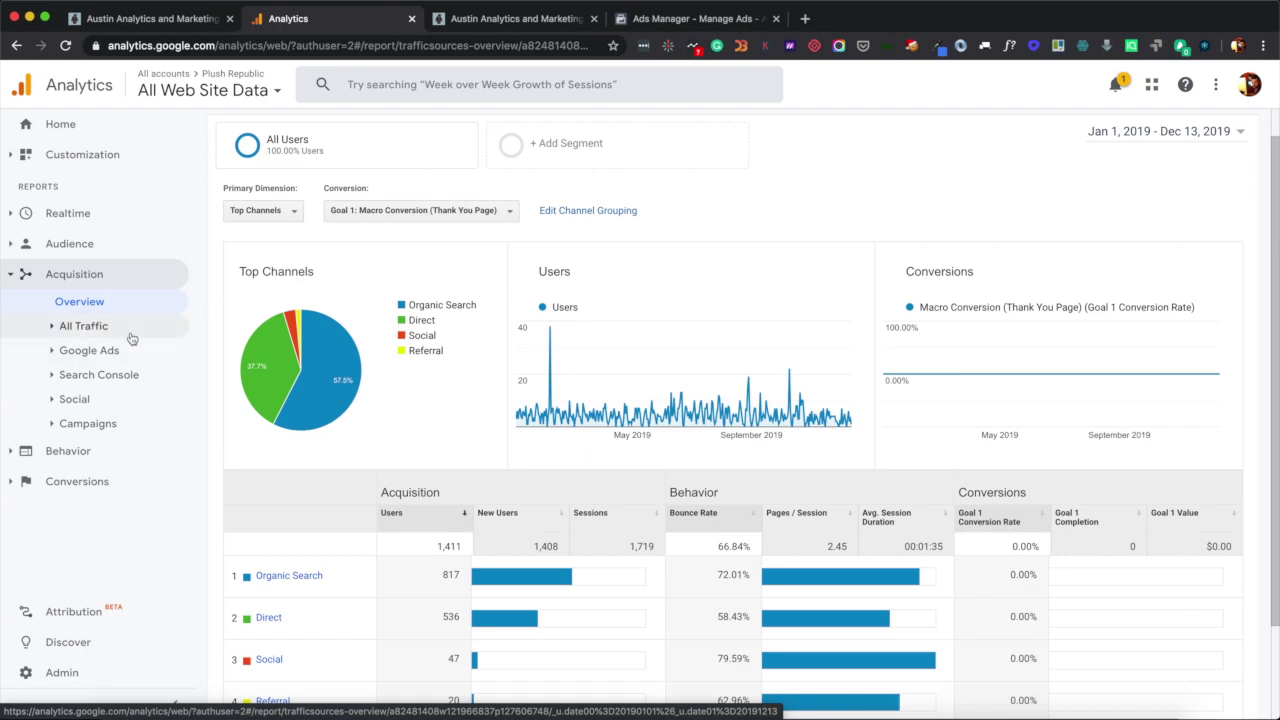
- Scroll to Top Channels: Organic Search 817, Direct 536, Social 47, Referral 20 users
{"action": "scroll", "coordinate": [334, 541], "scroll_direction": "down", "scroll_amount": 2}
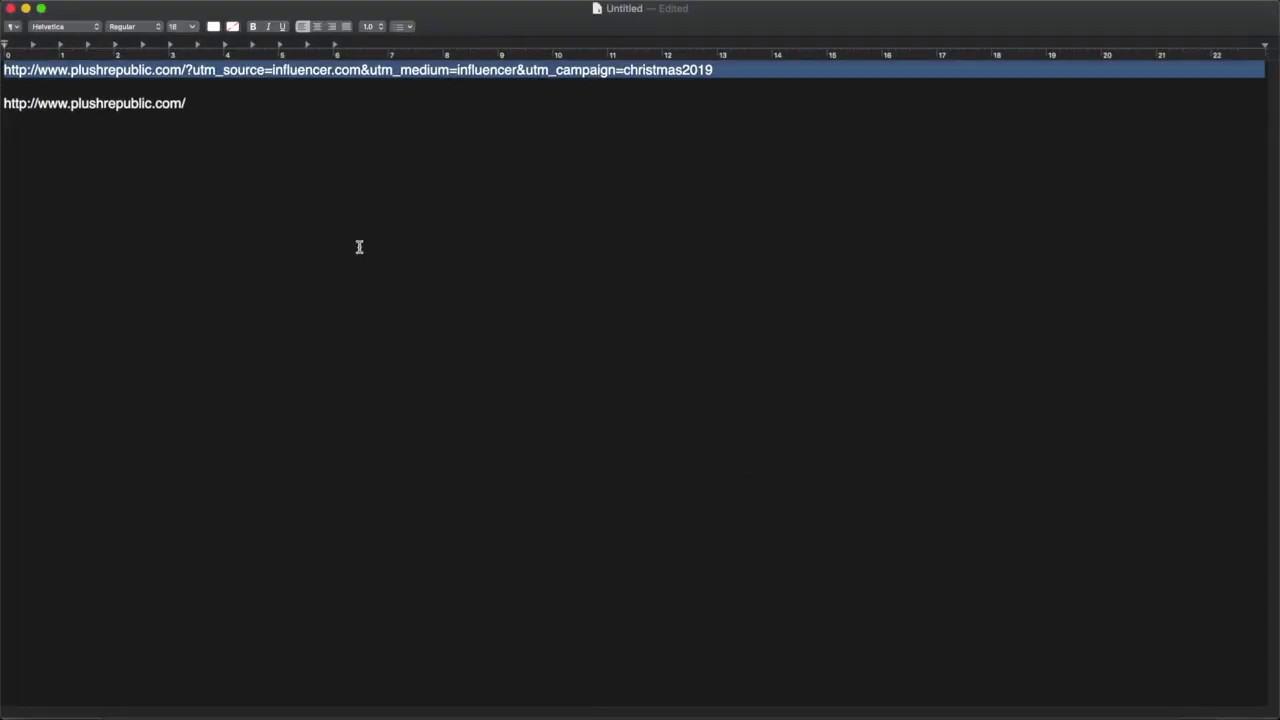
{"action": "left_click", "coordinate": [223, 69]}
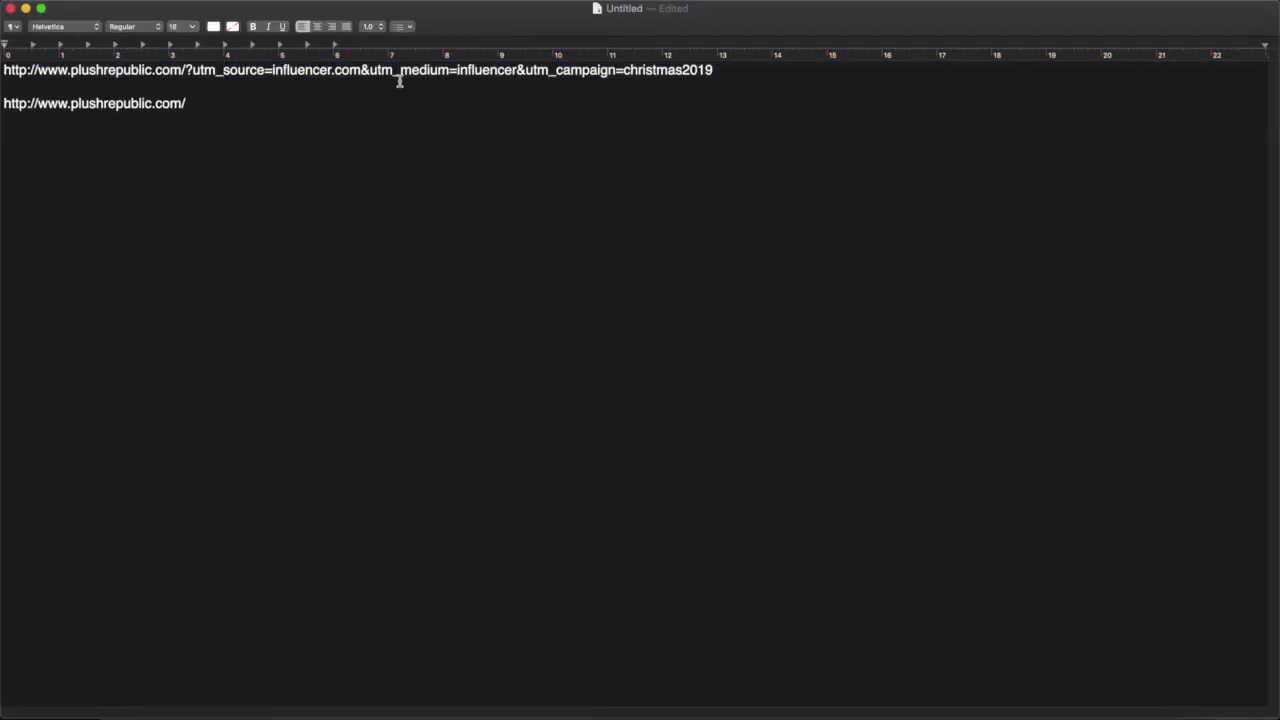